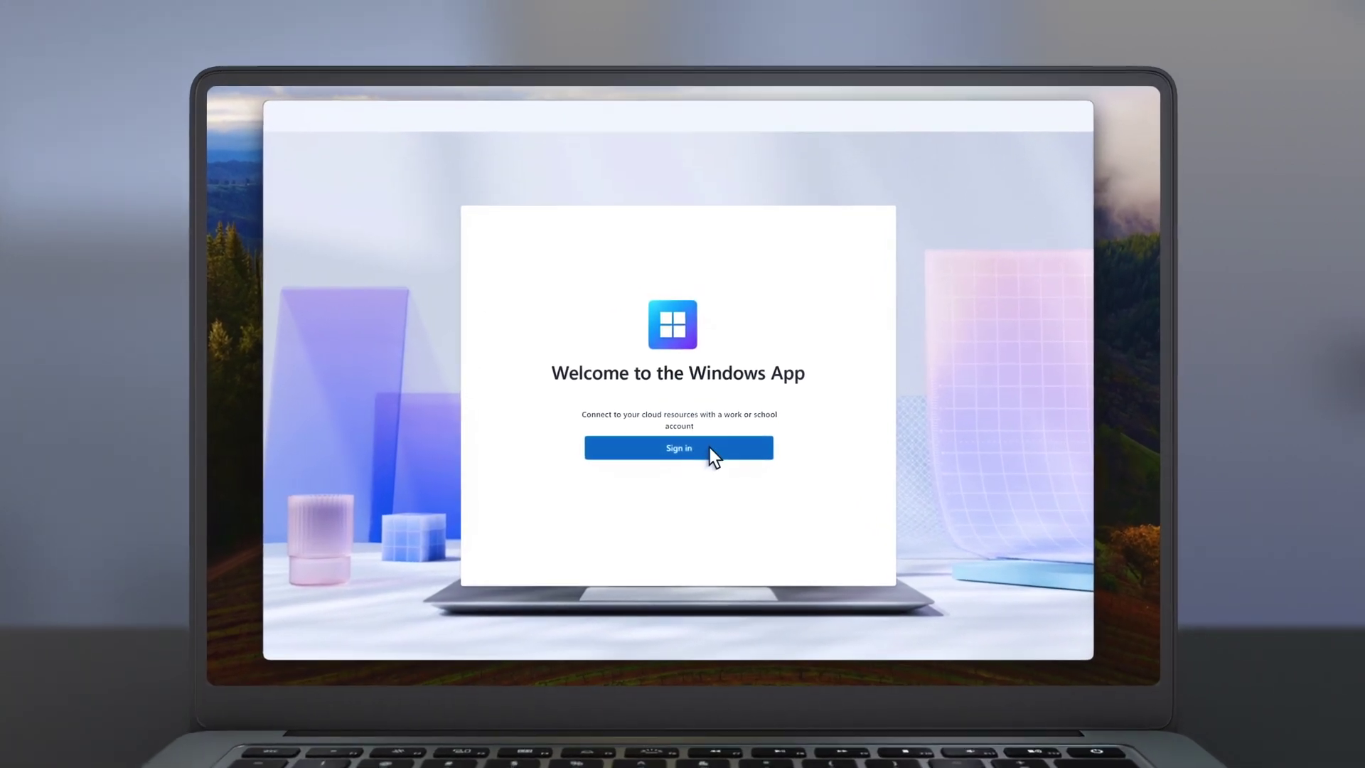
Sign in to Windows App with the work email account and approve the sign-in.
left_click(709, 447)
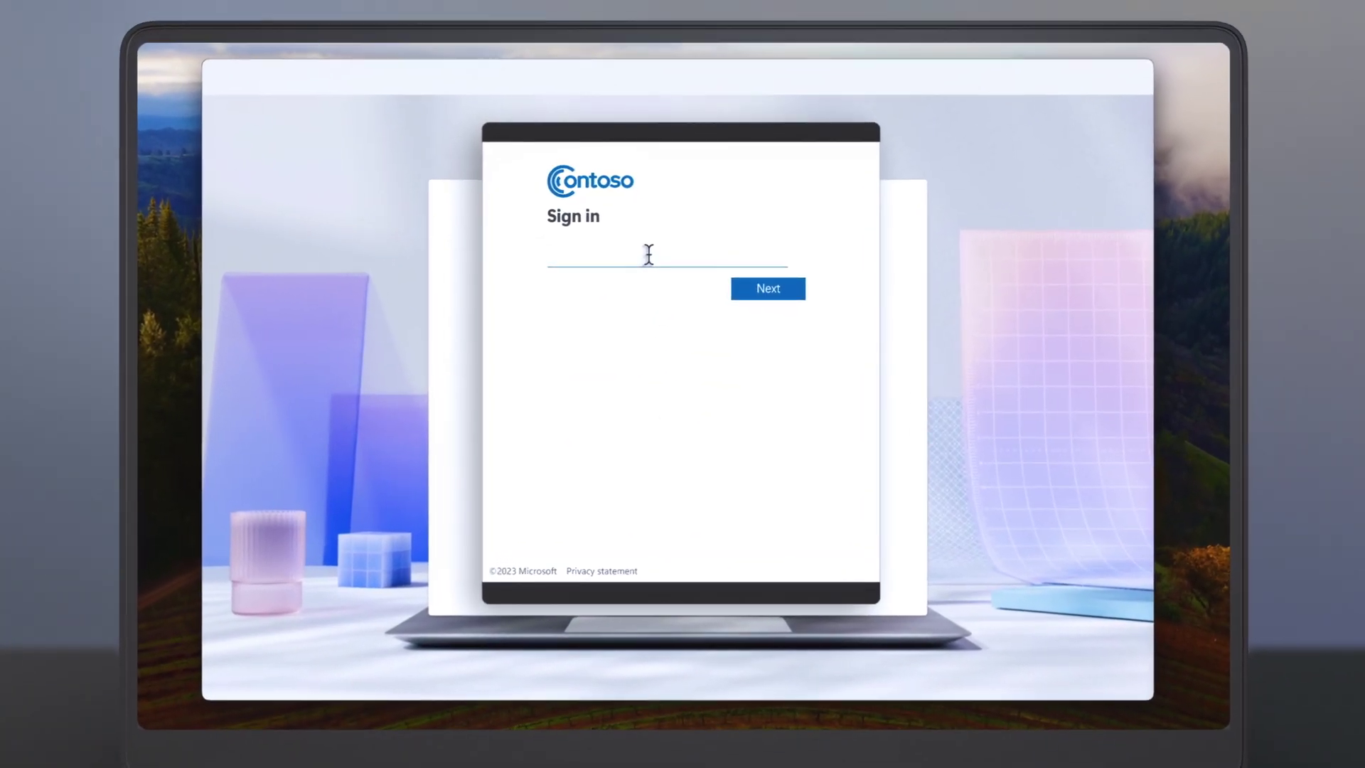
left_click(649, 261)
type("adelev@contoso.com")
left_click(739, 277)
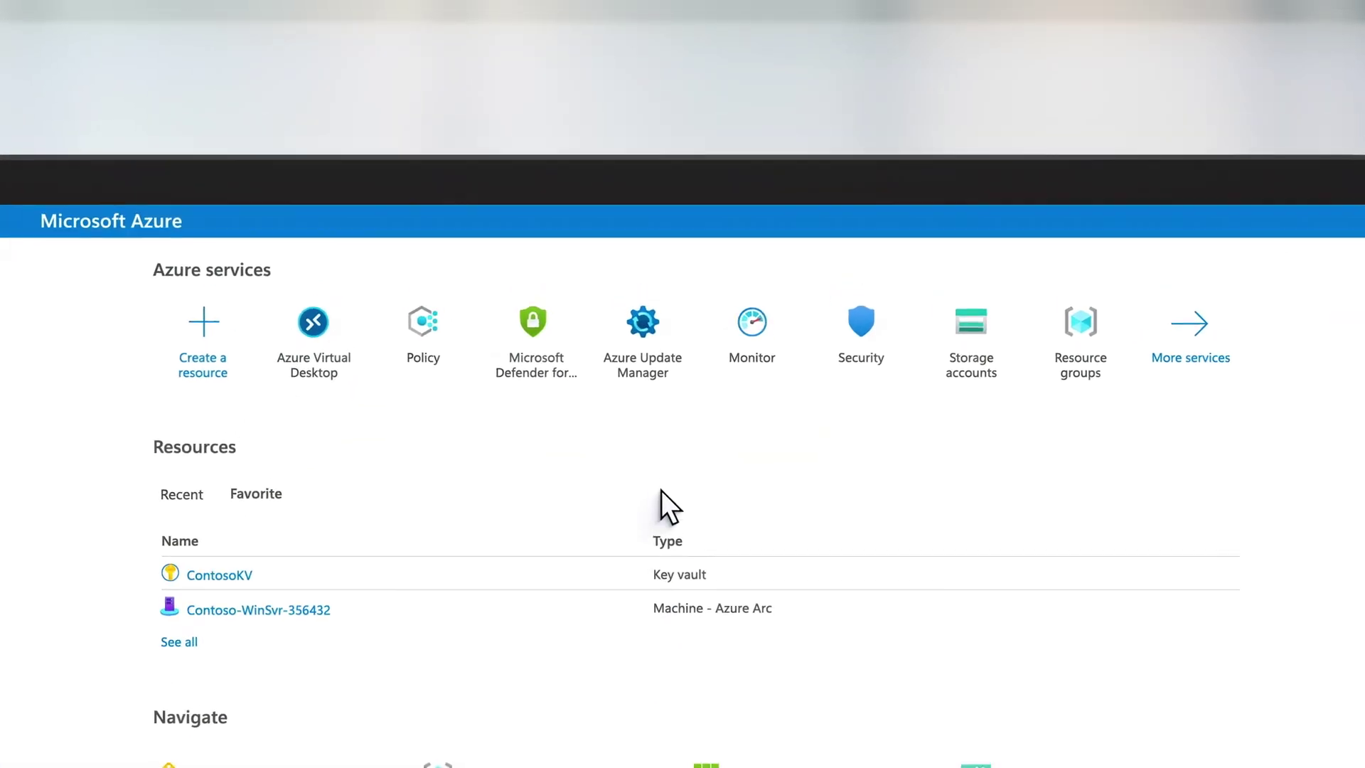
Go to the ASClus02 Azure Stack HCI cluster and view its two connected nodes.
left_click(427, 337)
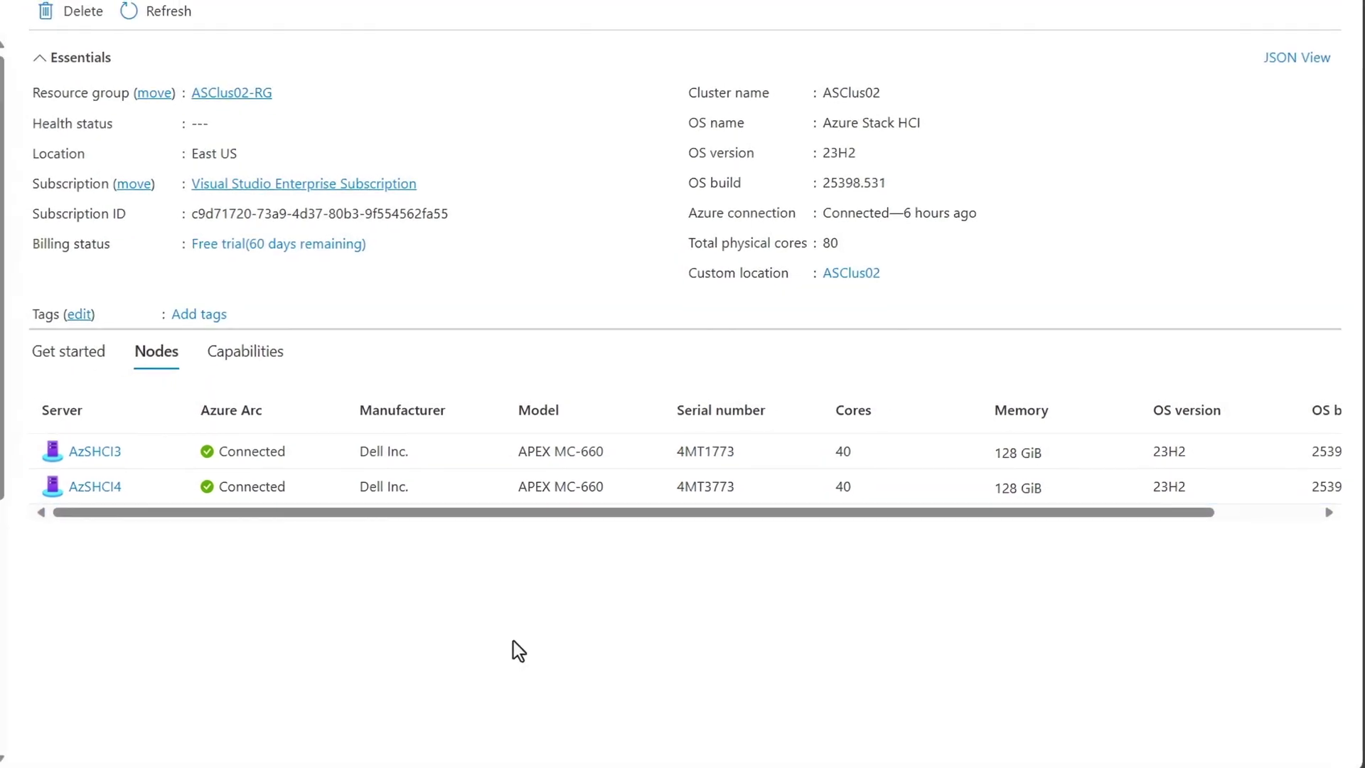
Open Azure Virtual Desktop from recent services and list its seven host pools.
left_click(549, 18)
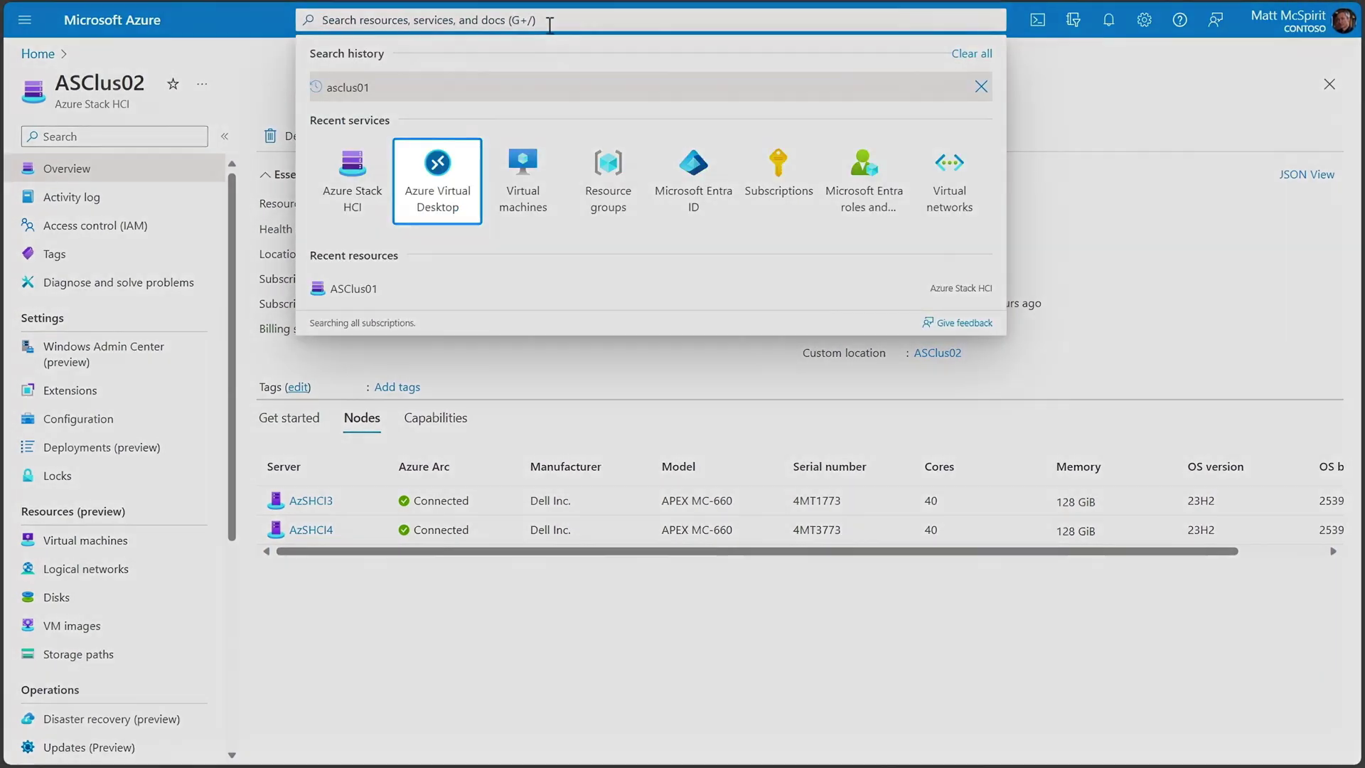
left_click(454, 178)
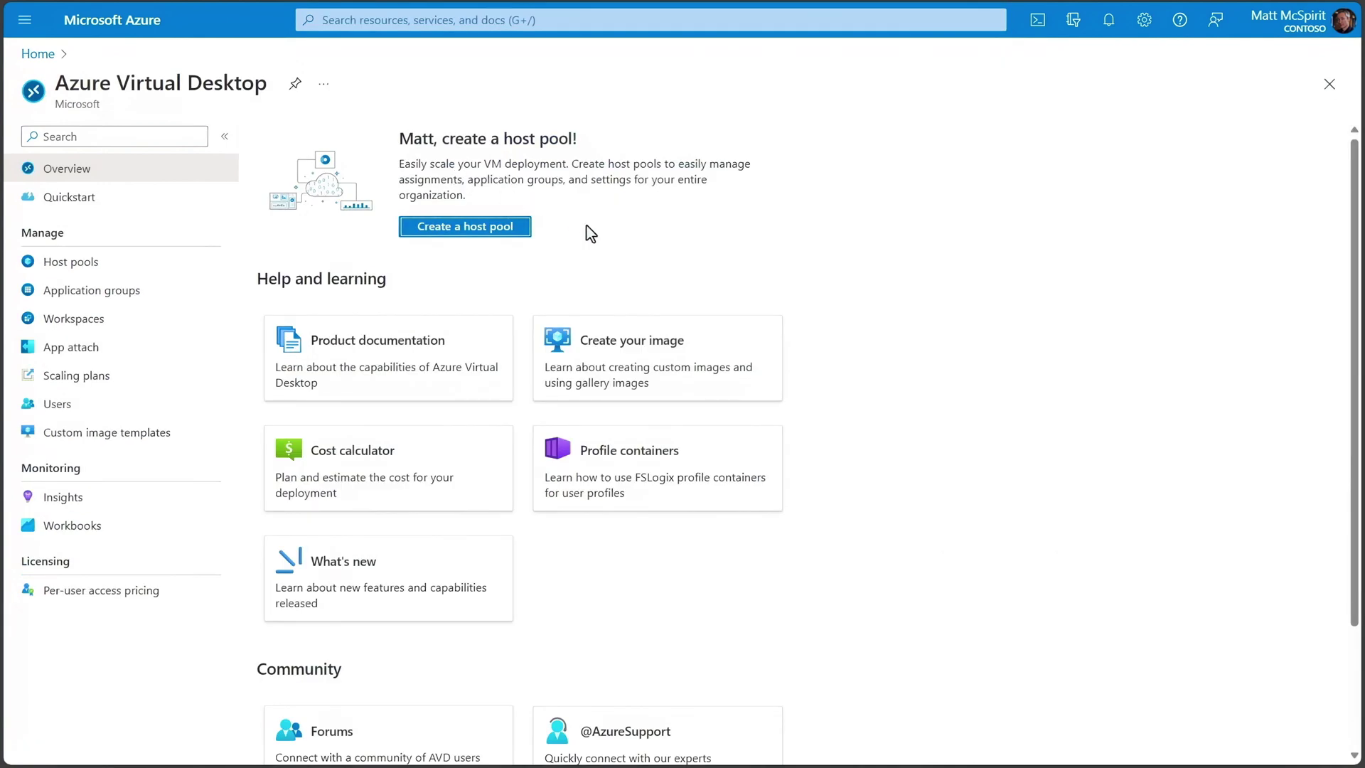
left_click(102, 266)
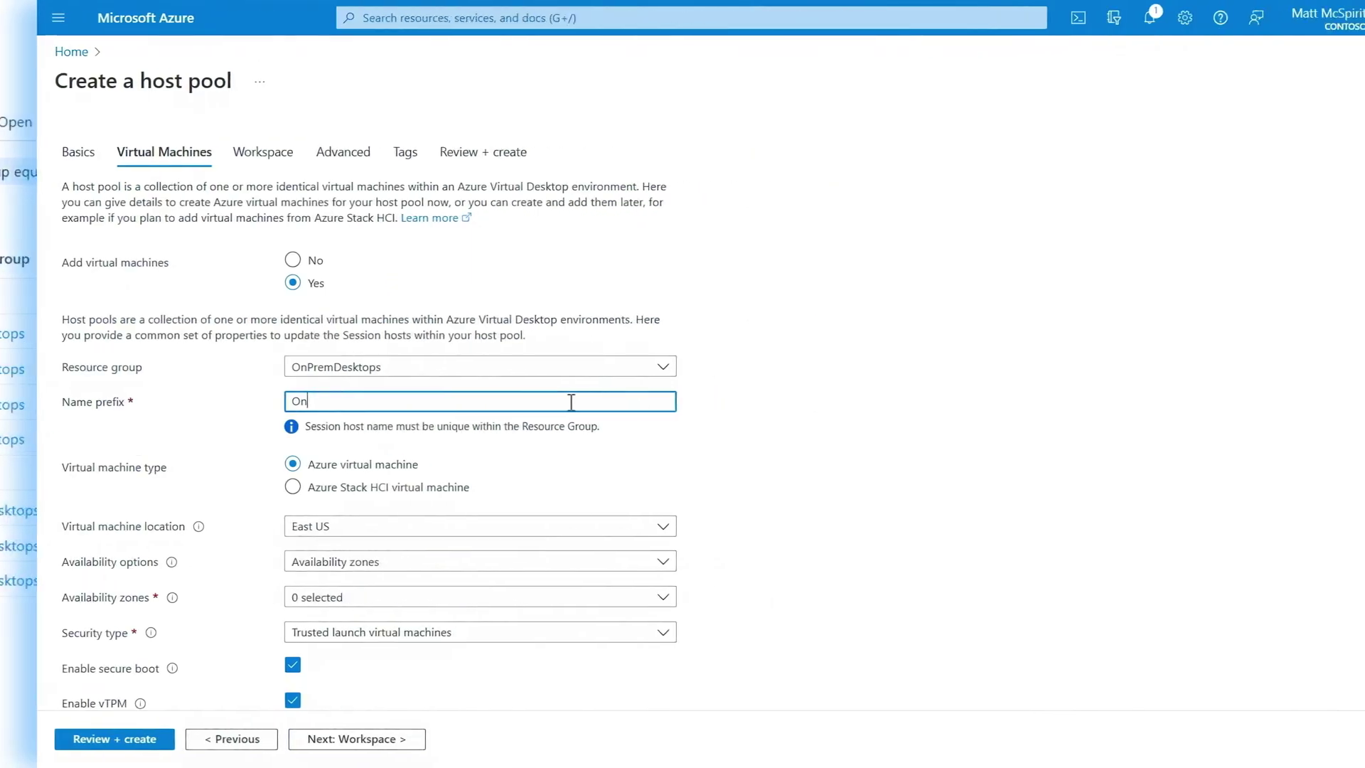
type("P")
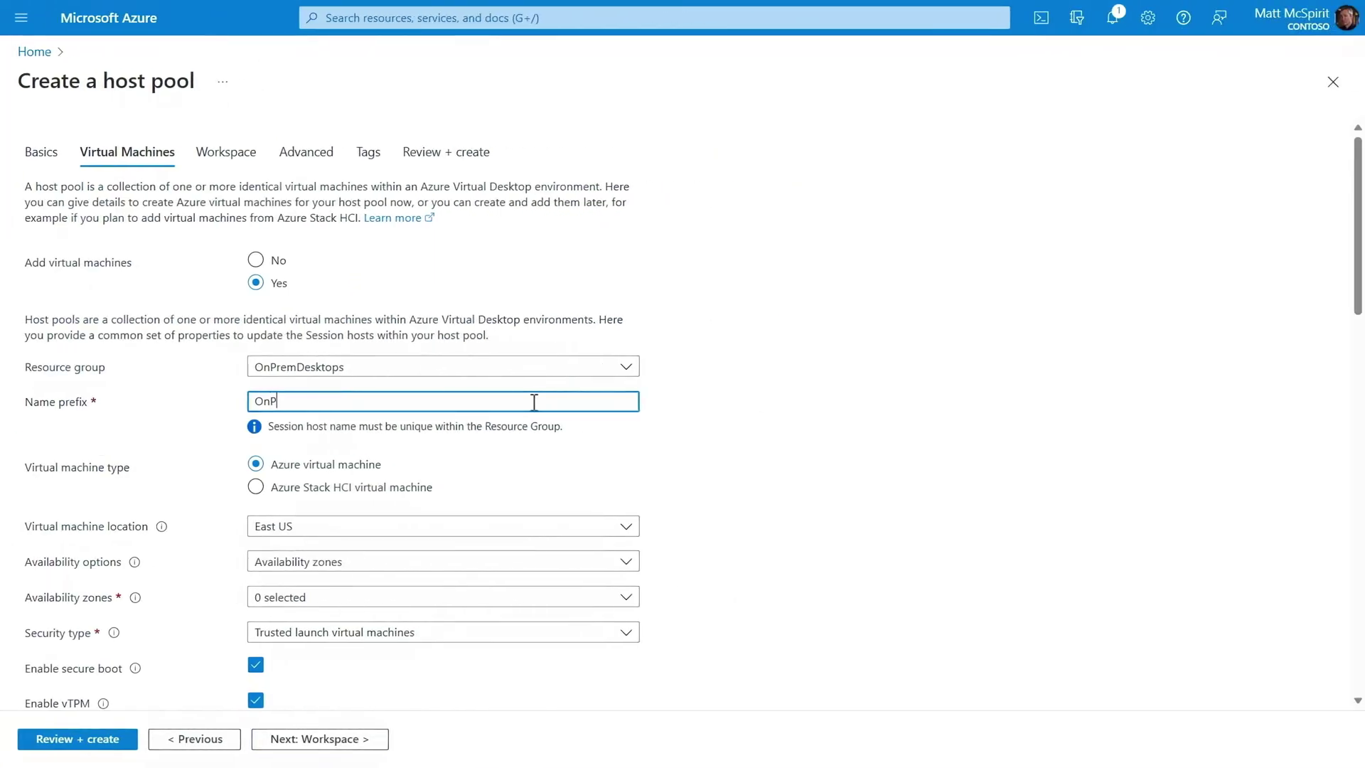
type("remDev")
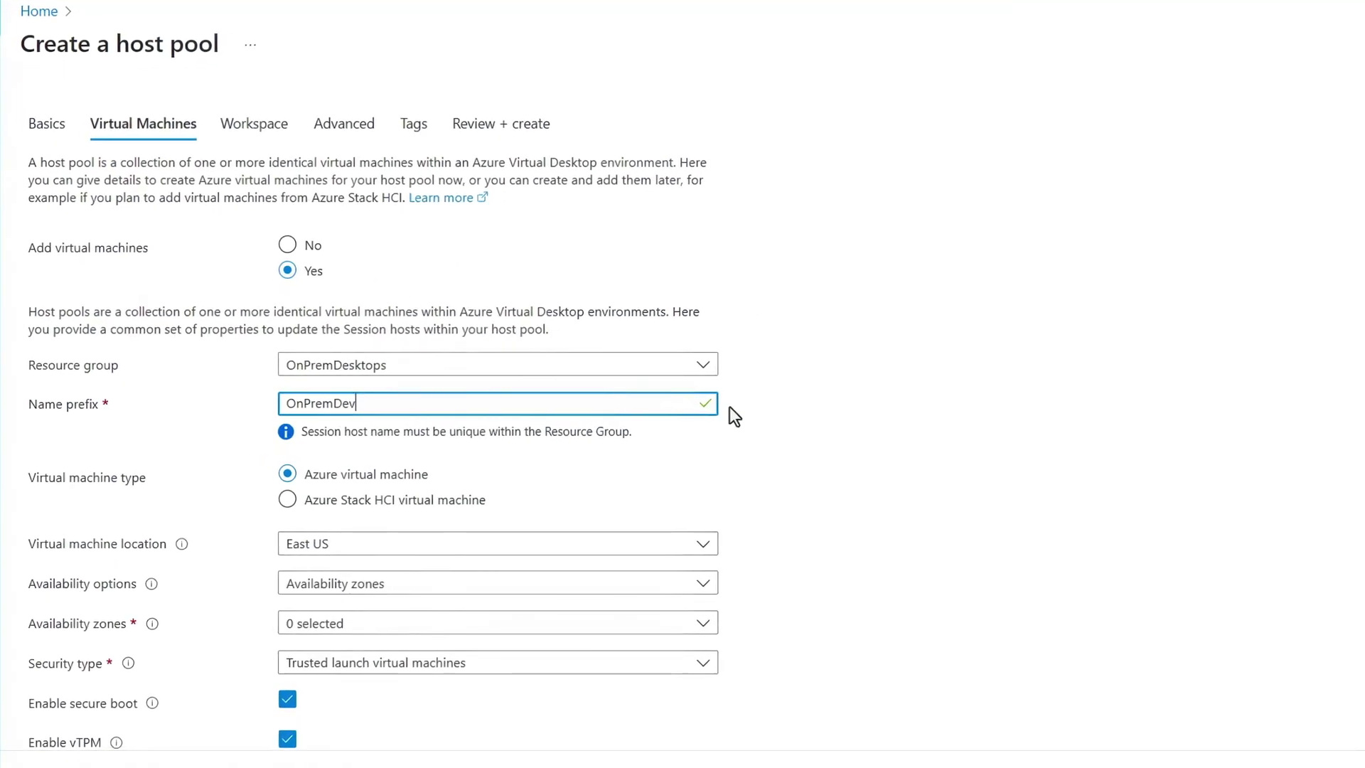
Use OnPremDev as the session host name prefix, with Azure Stack HCI virtual machines.
left_click(746, 407)
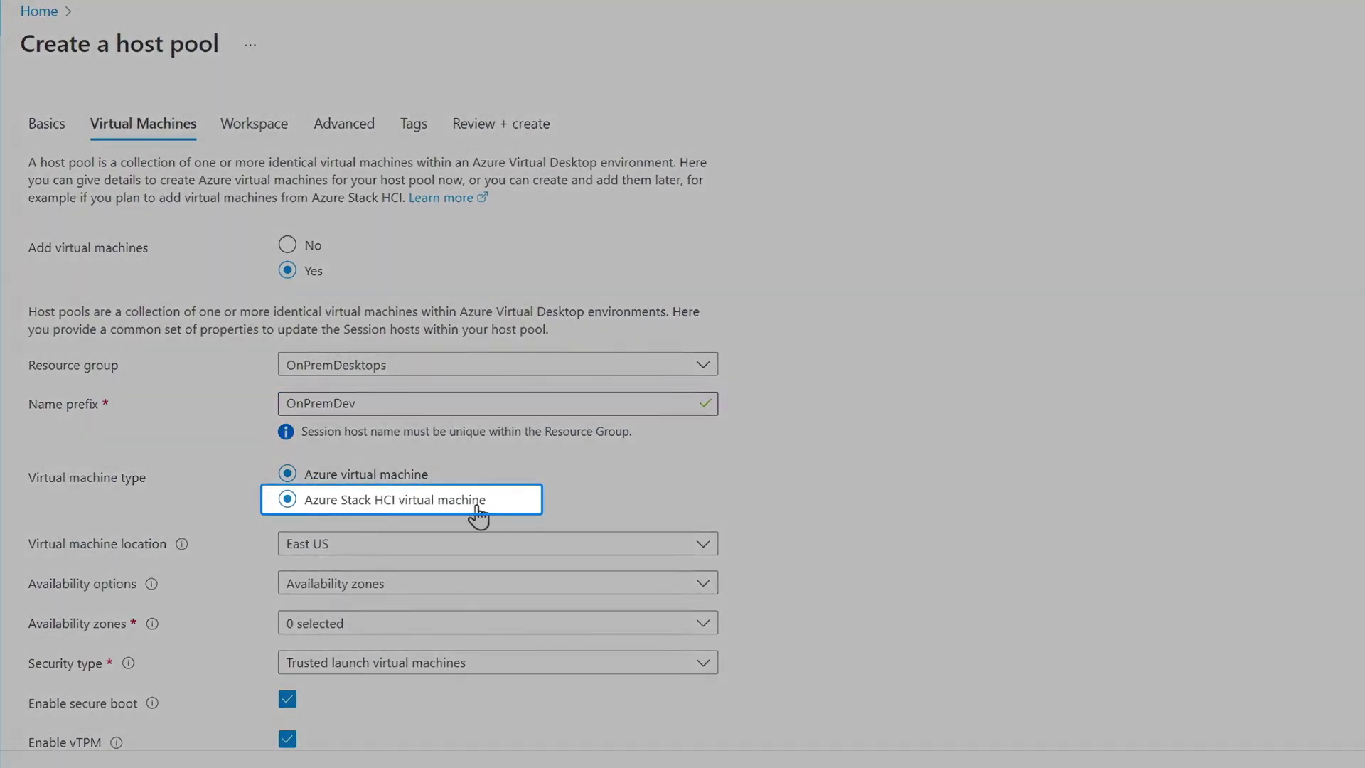
left_click(477, 511)
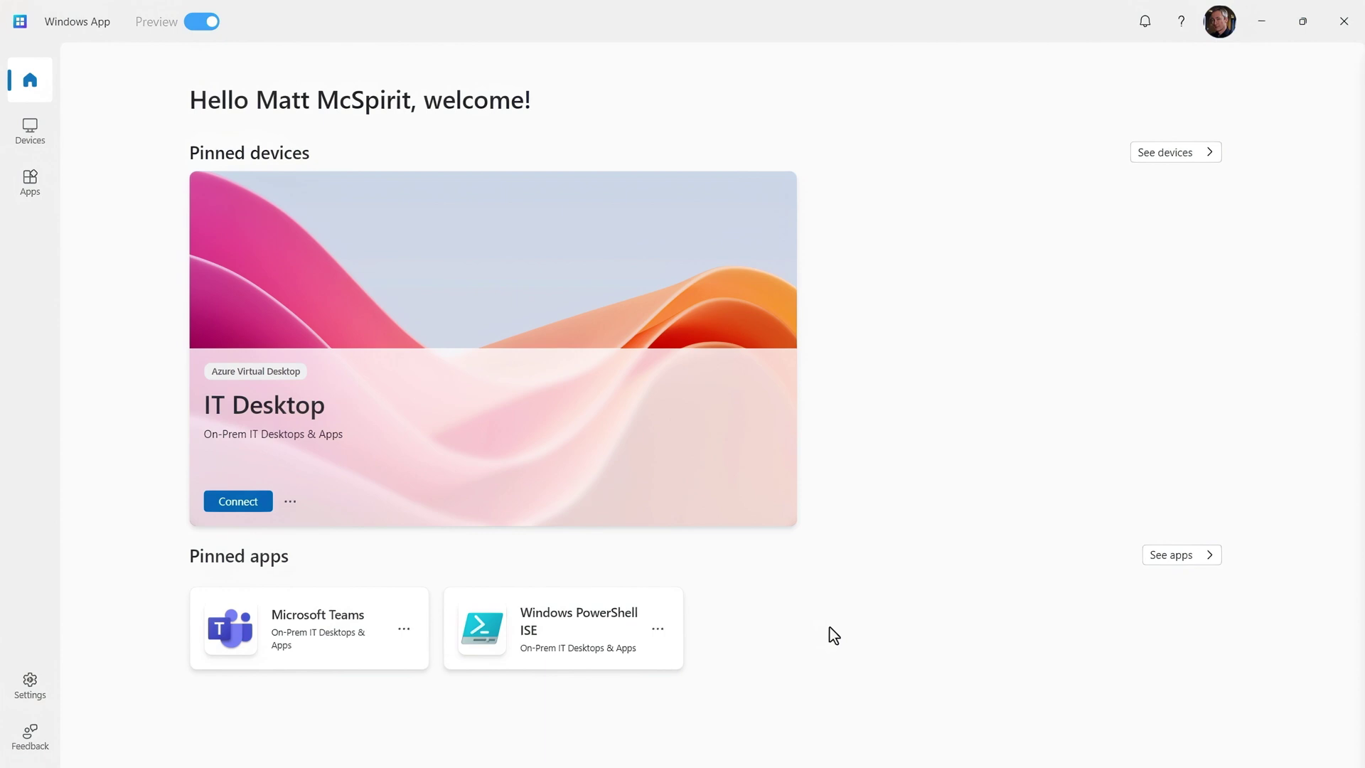
Glance at the published apps, then connect to the pinned IT Desktop from Home.
left_click(31, 185)
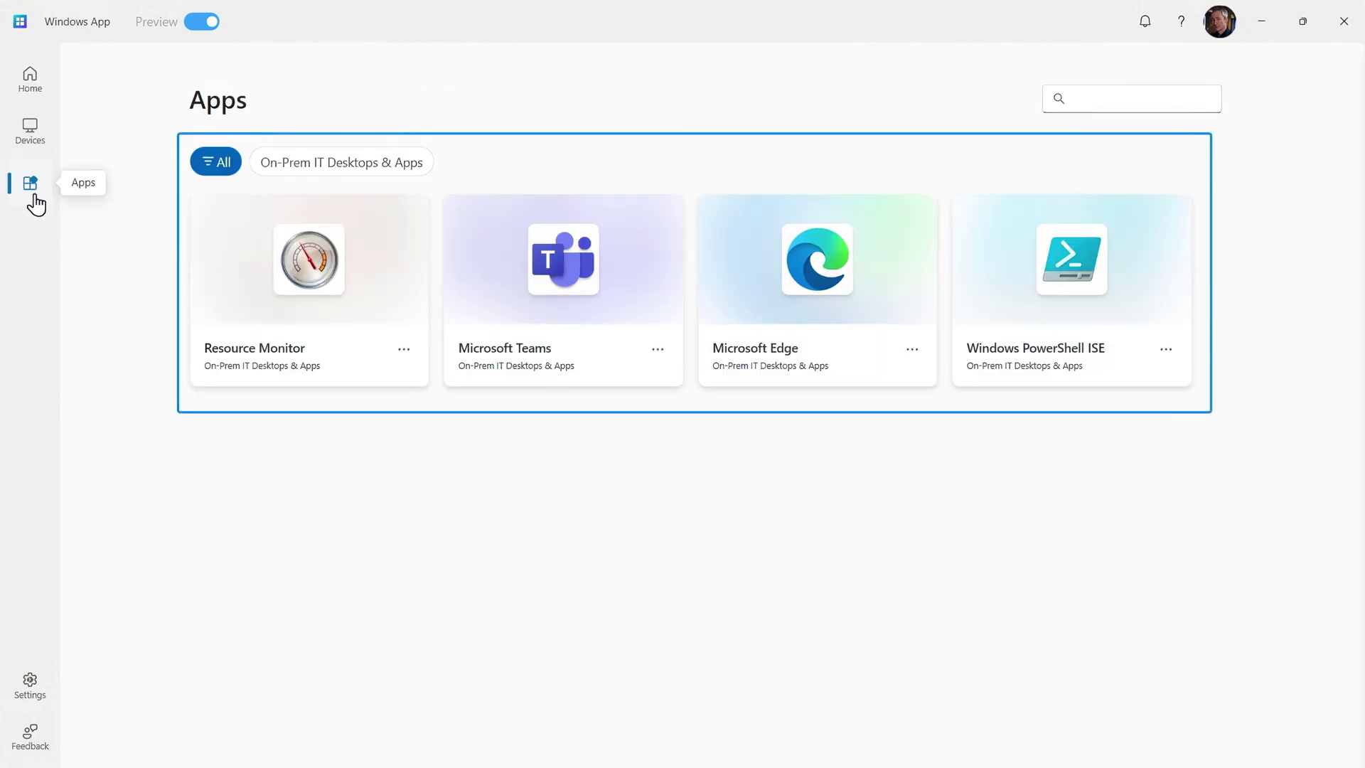
left_click(32, 83)
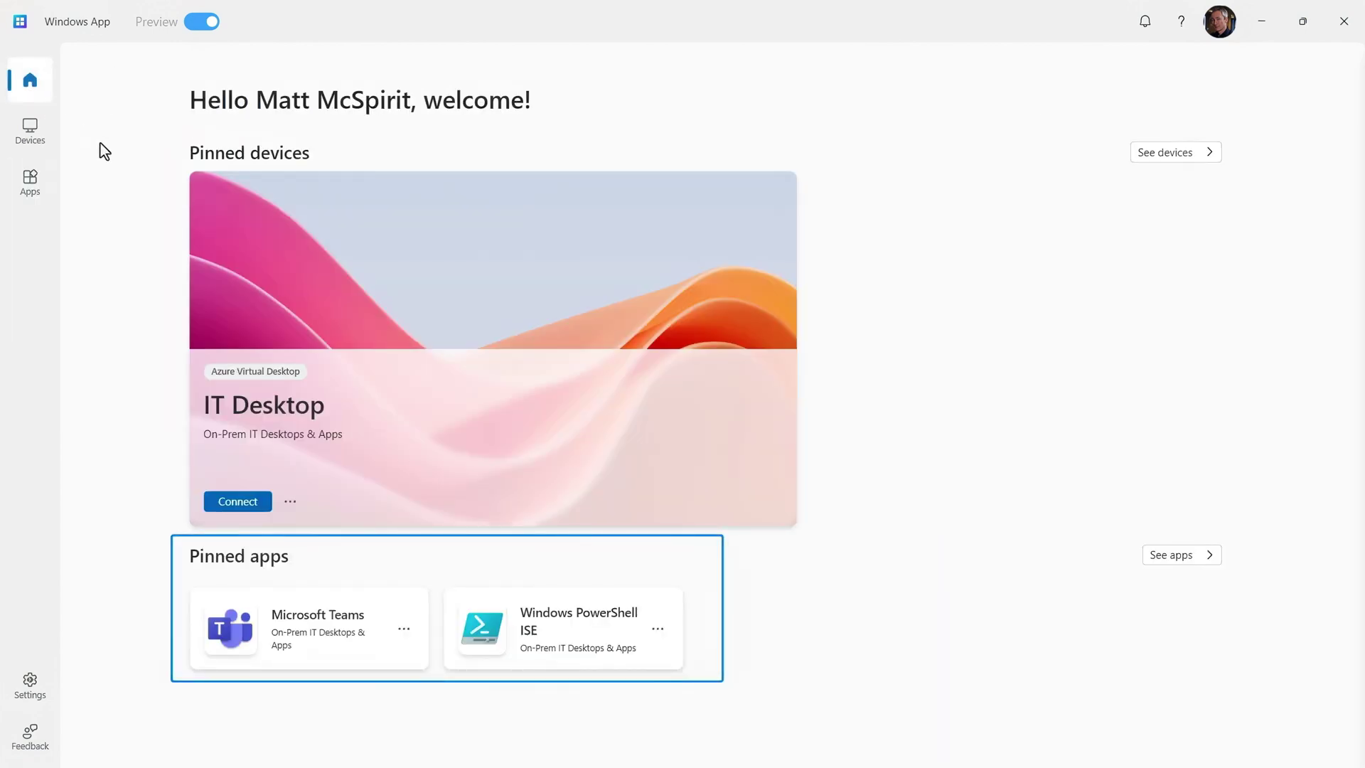
left_click(228, 510)
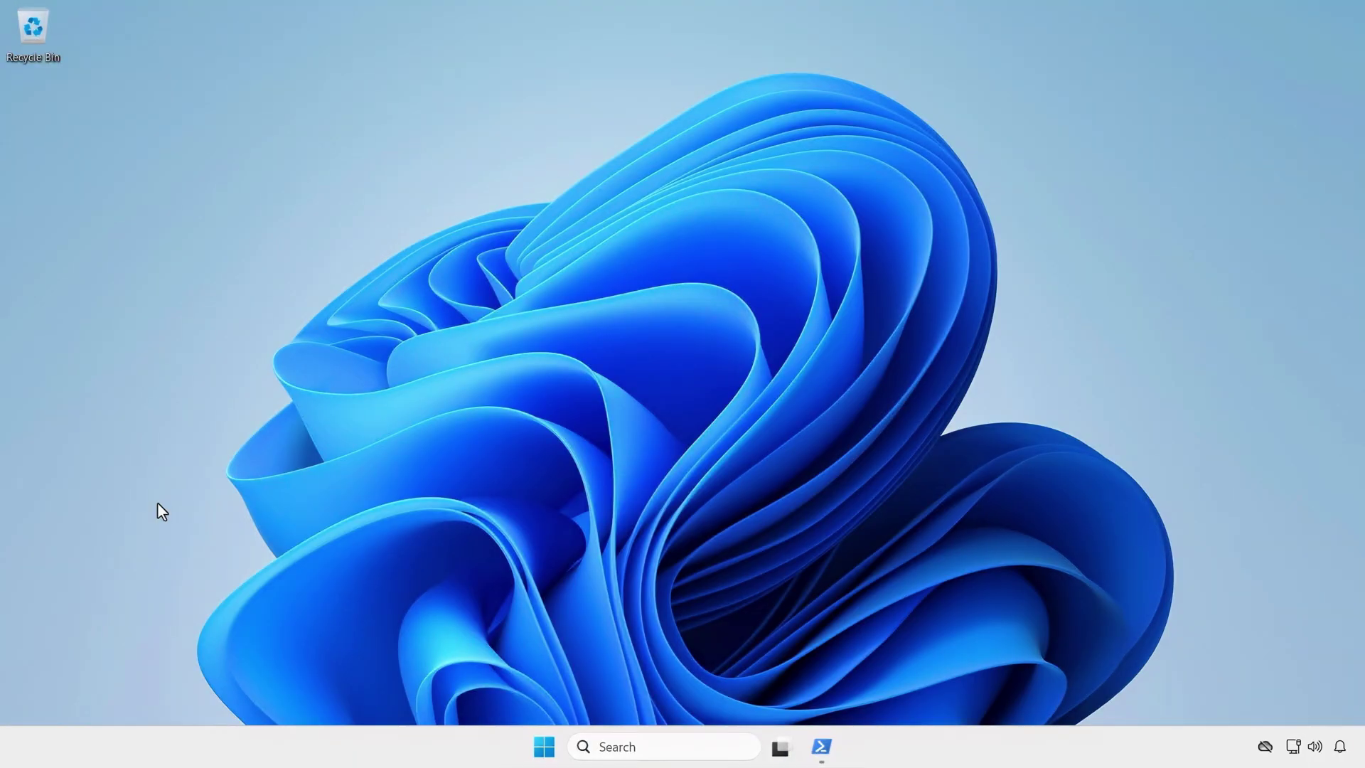
Check the Start menu's pinned apps, then bring up PowerShell showing the ipconfig output.
left_click(543, 747)
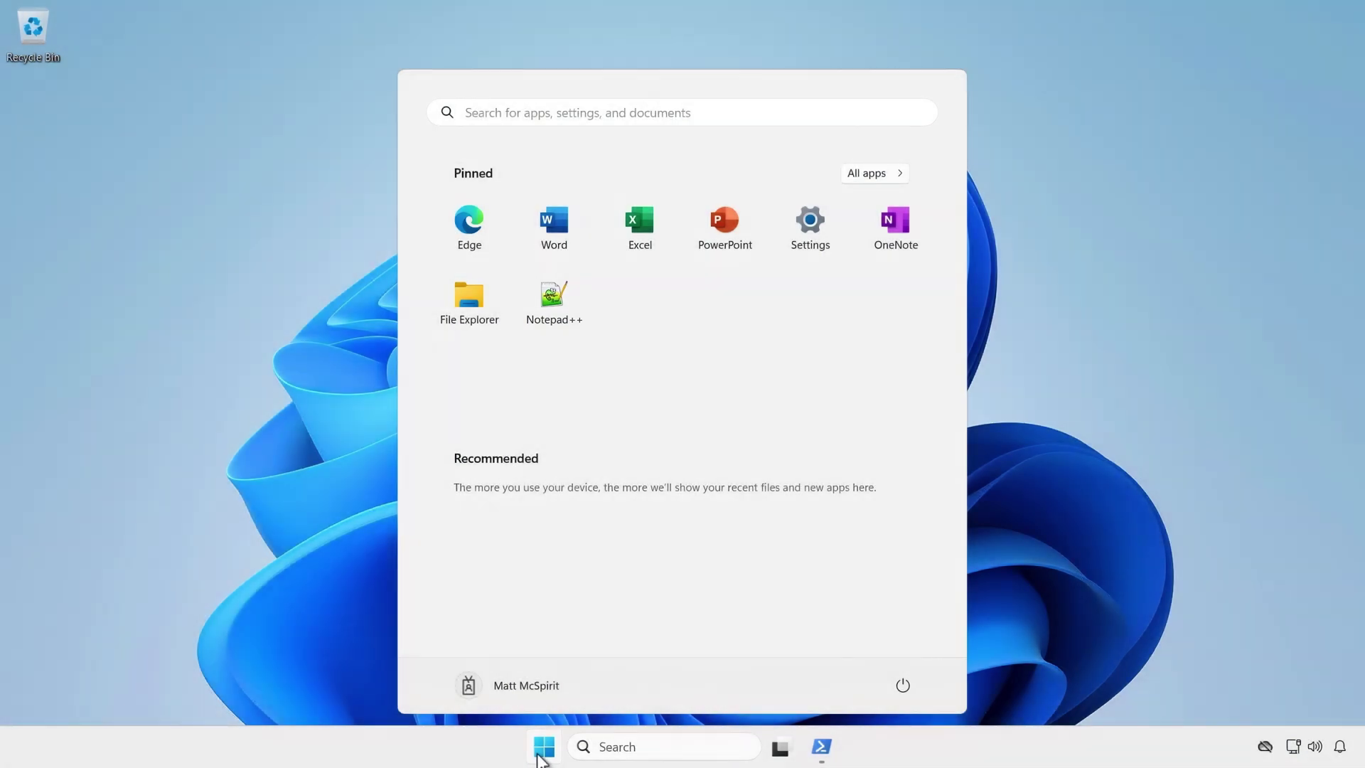
left_click(542, 751)
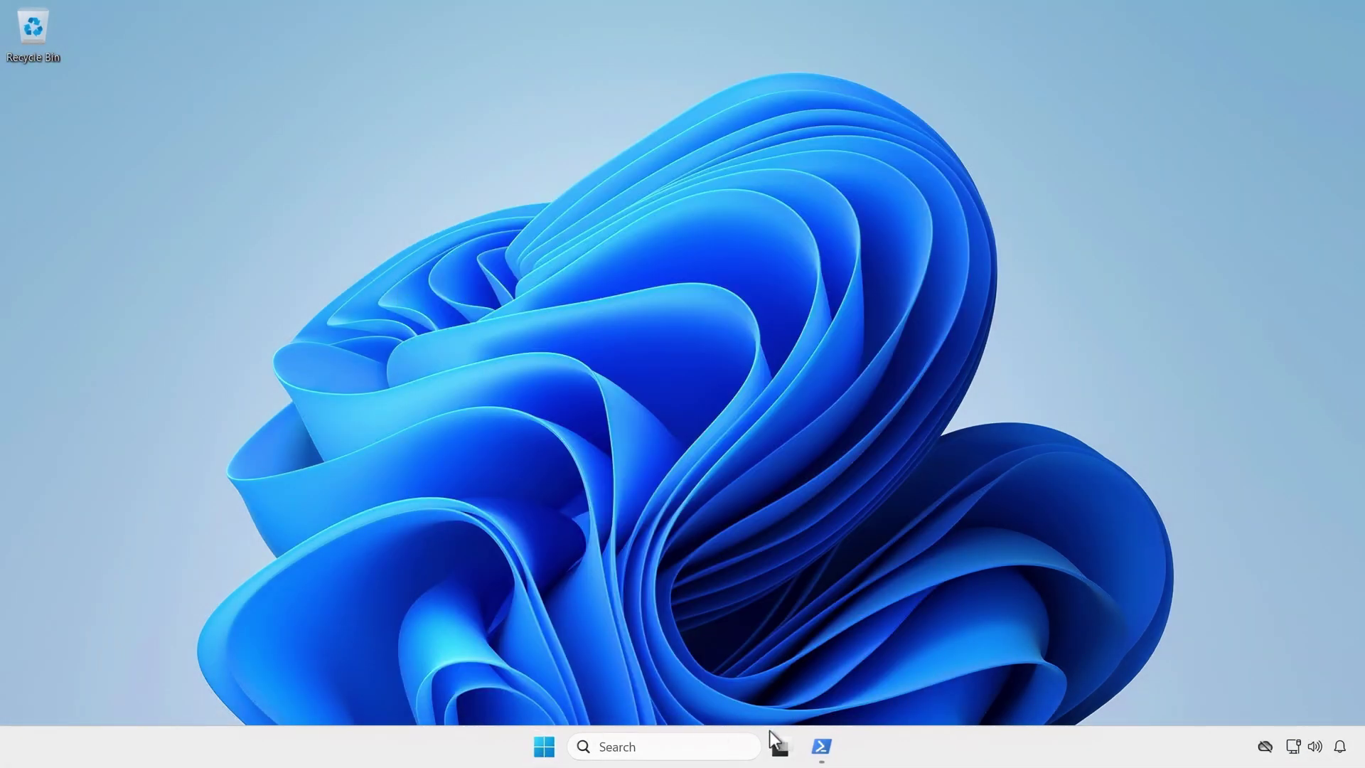
left_click(820, 750)
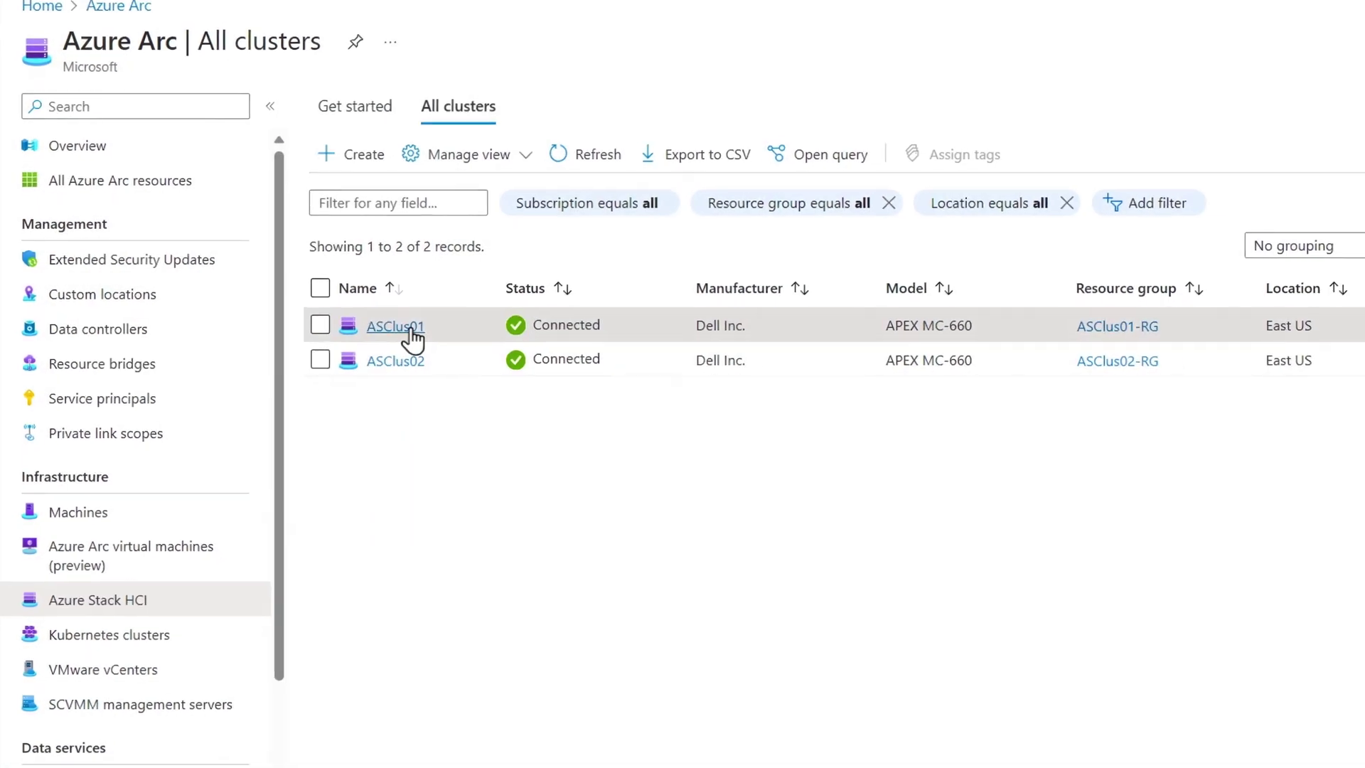
Open ASClus01, review its unmet AVD prerequisites, and view its empty VM images.
left_click(416, 330)
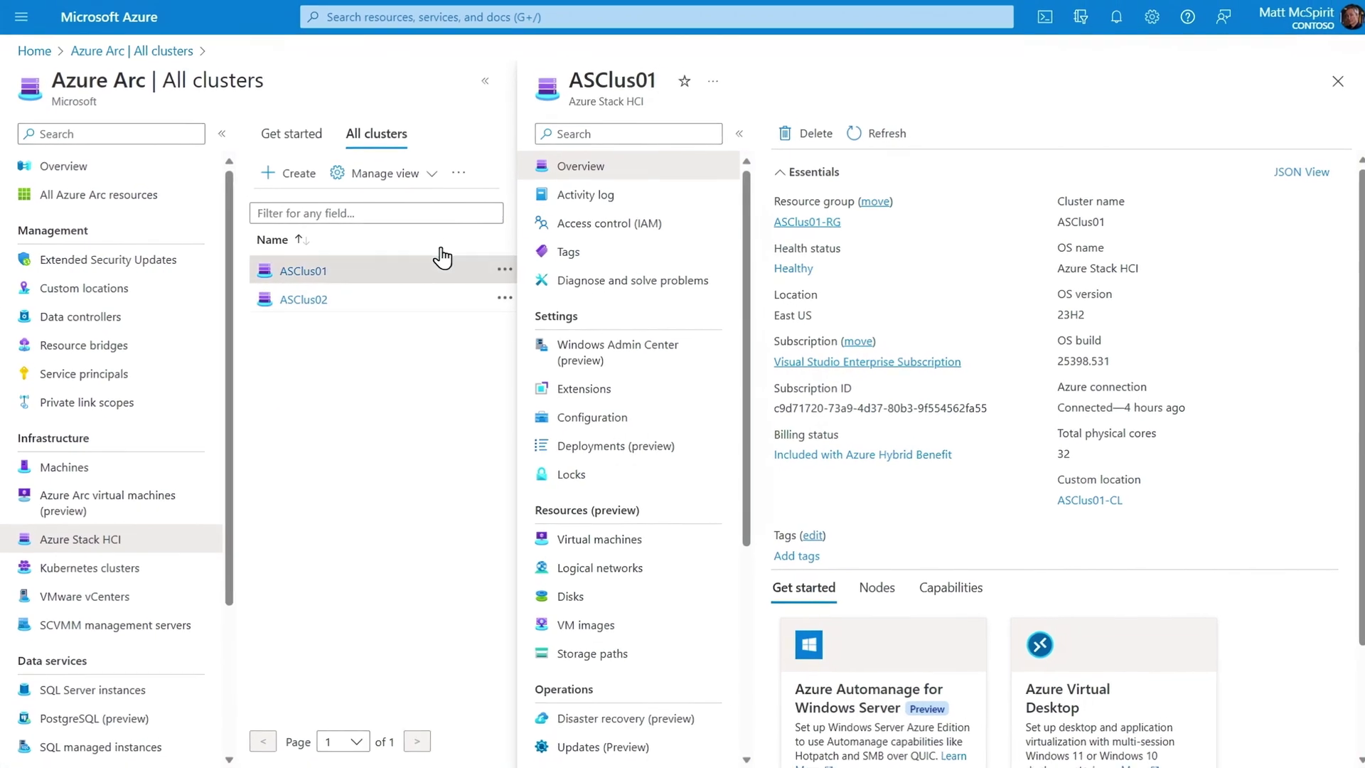
left_click(484, 82)
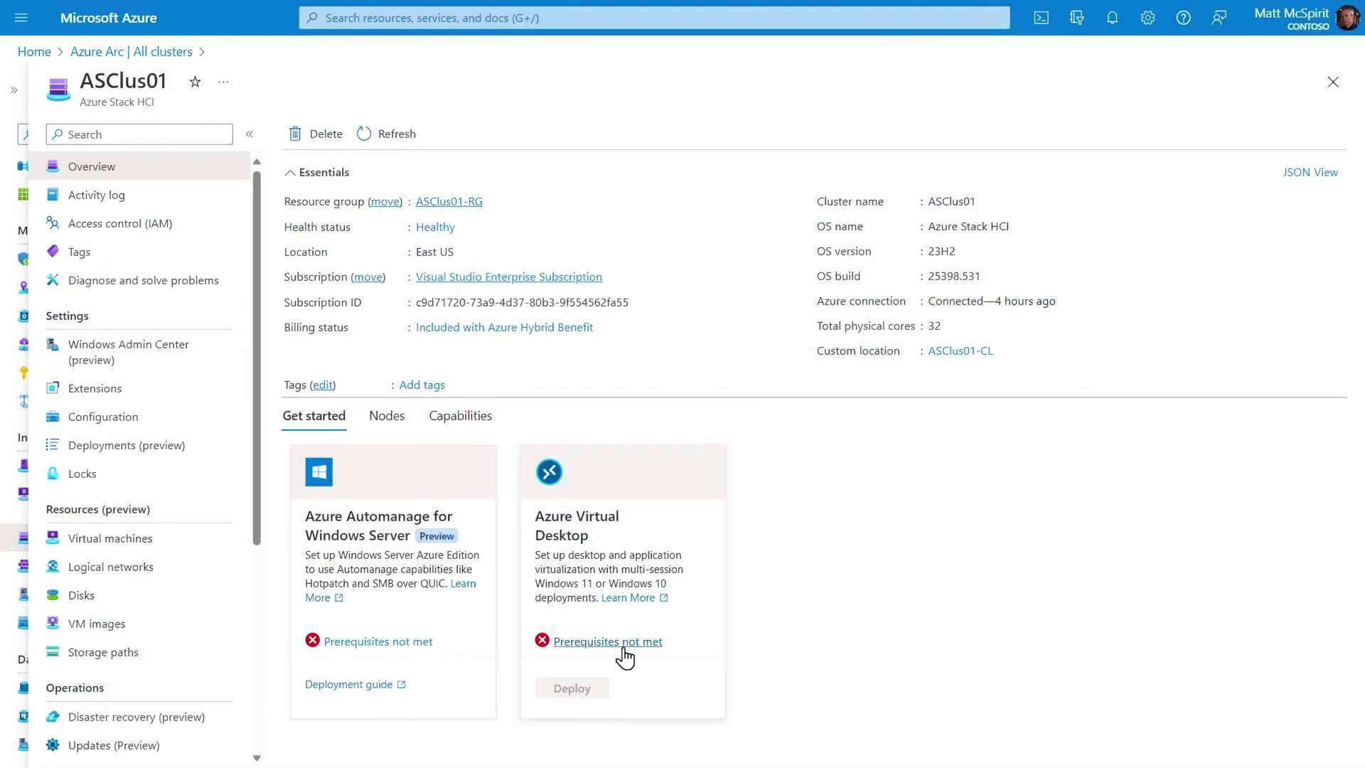
left_click(618, 641)
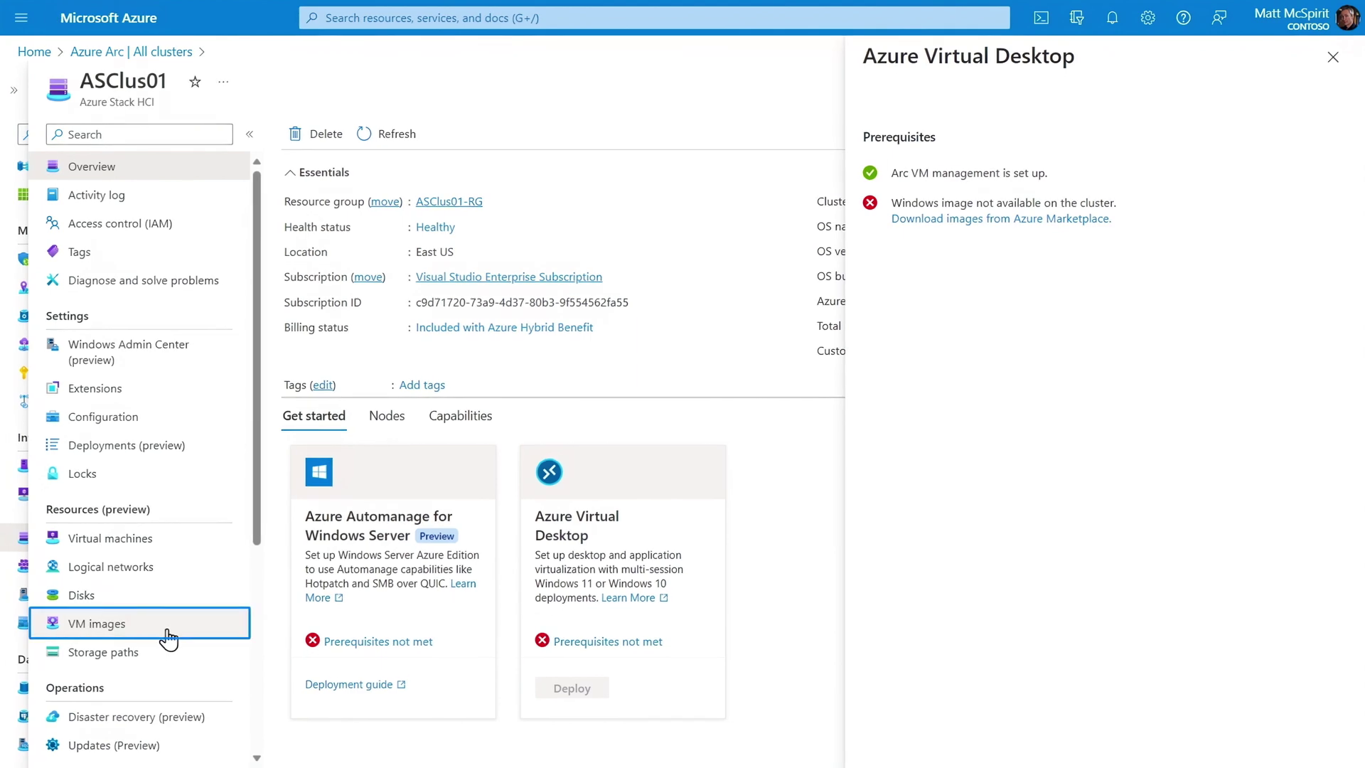
left_click(139, 634)
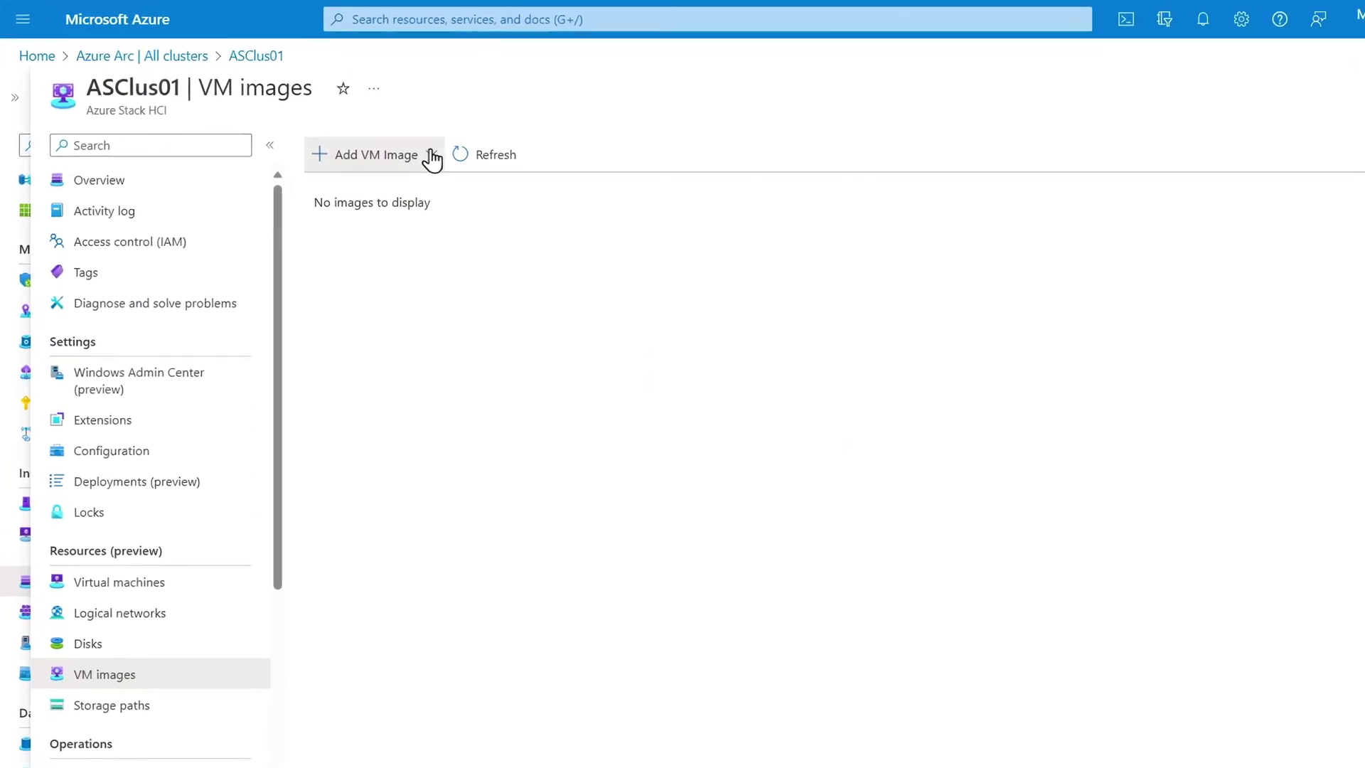
Start an Azure Marketplace image named Win11-22H2-MS-M365.
left_click(400, 144)
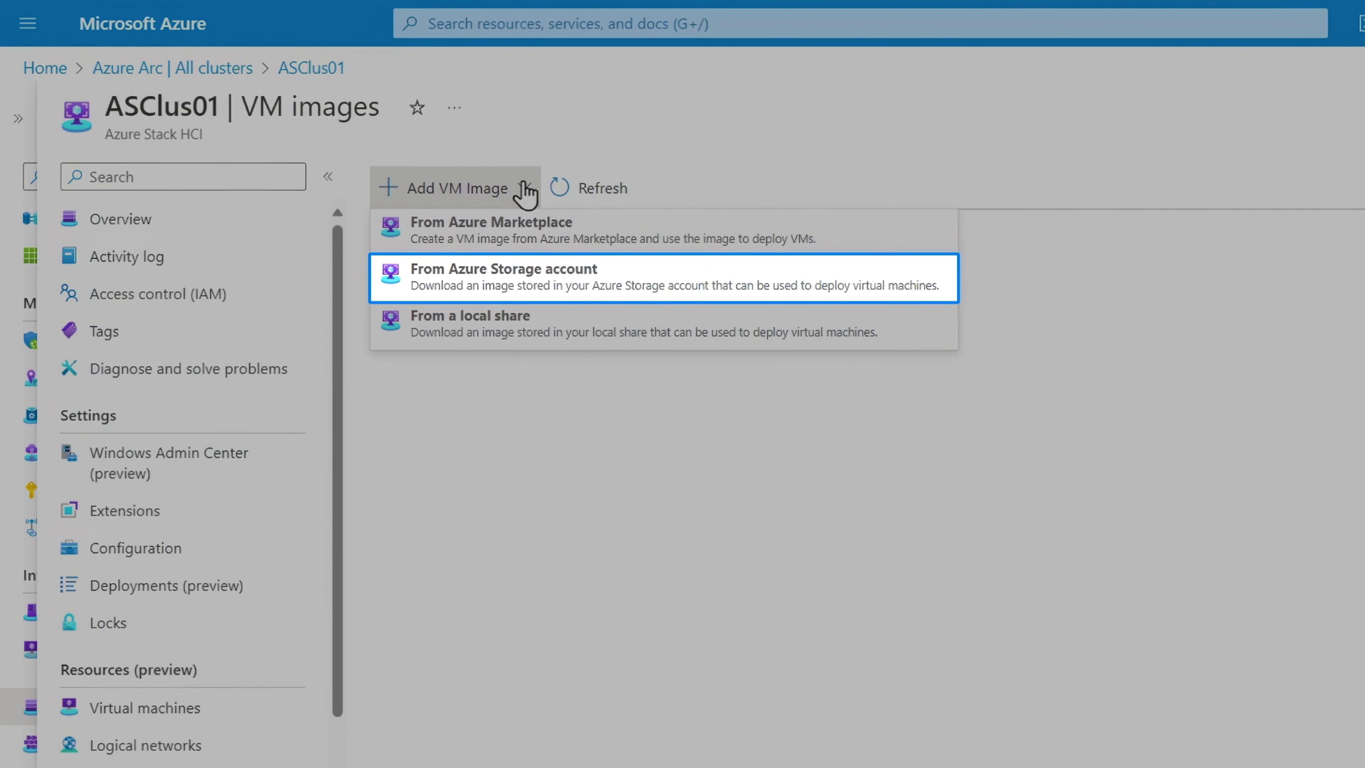
key("Up")
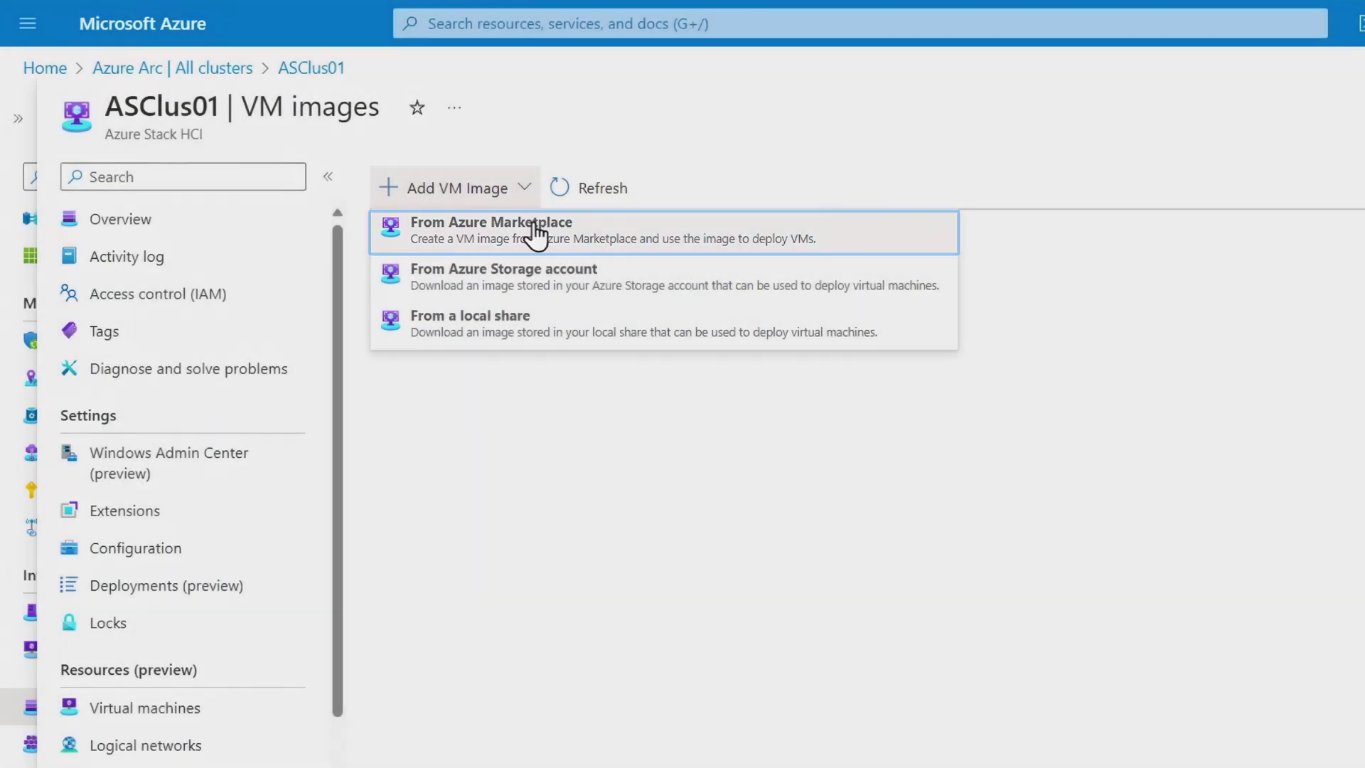
left_click(537, 237)
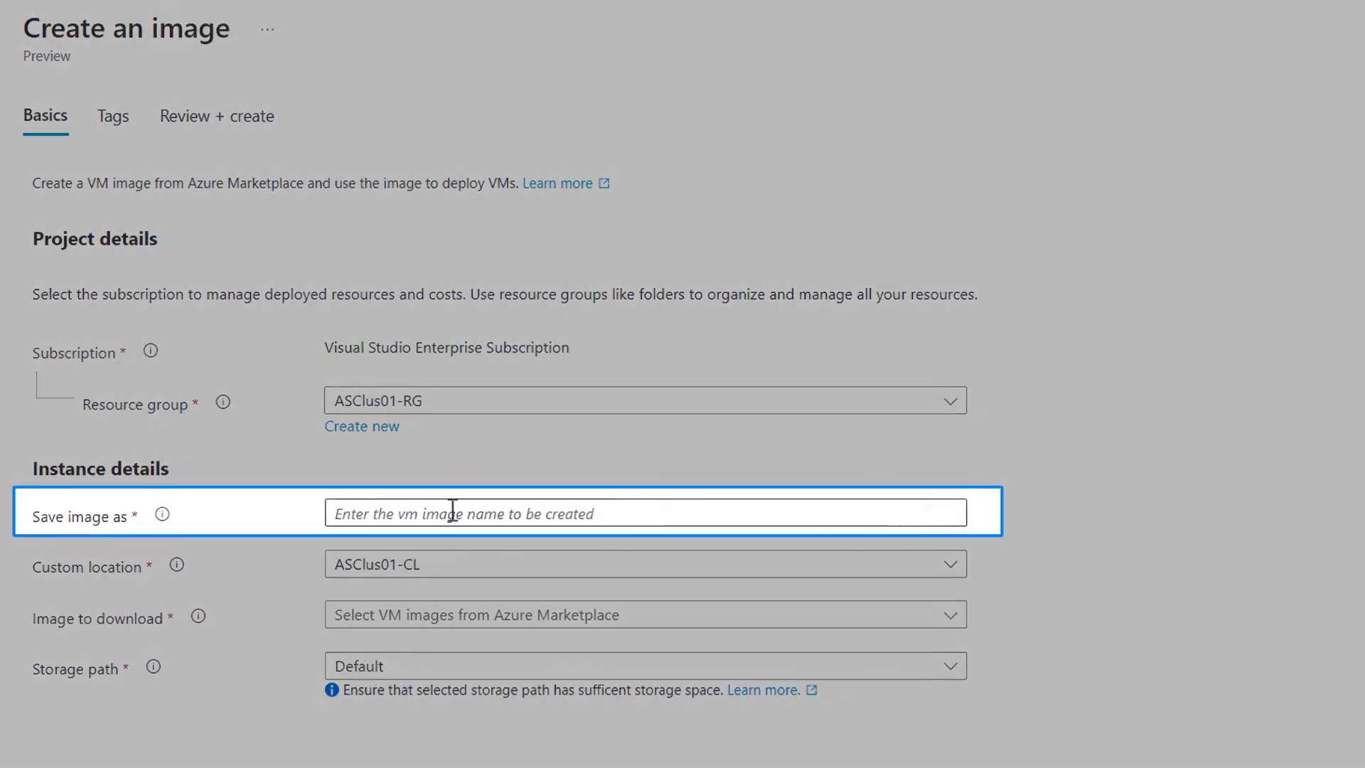
left_click(453, 512)
type("Win11-22H2-MS-M365")
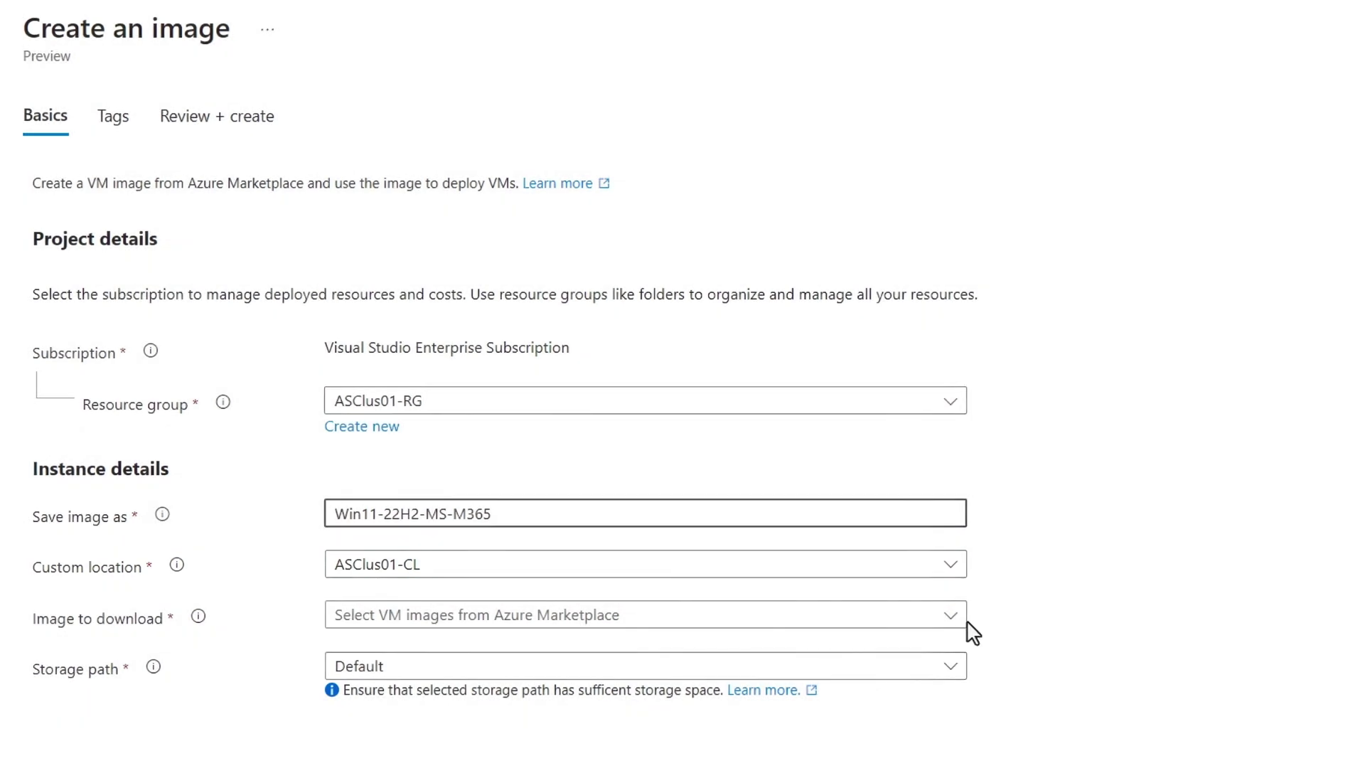
Pick Windows 11 22H2 multi-session with Microsoft 365 Apps on UserStorage1, then review.
left_click(951, 617)
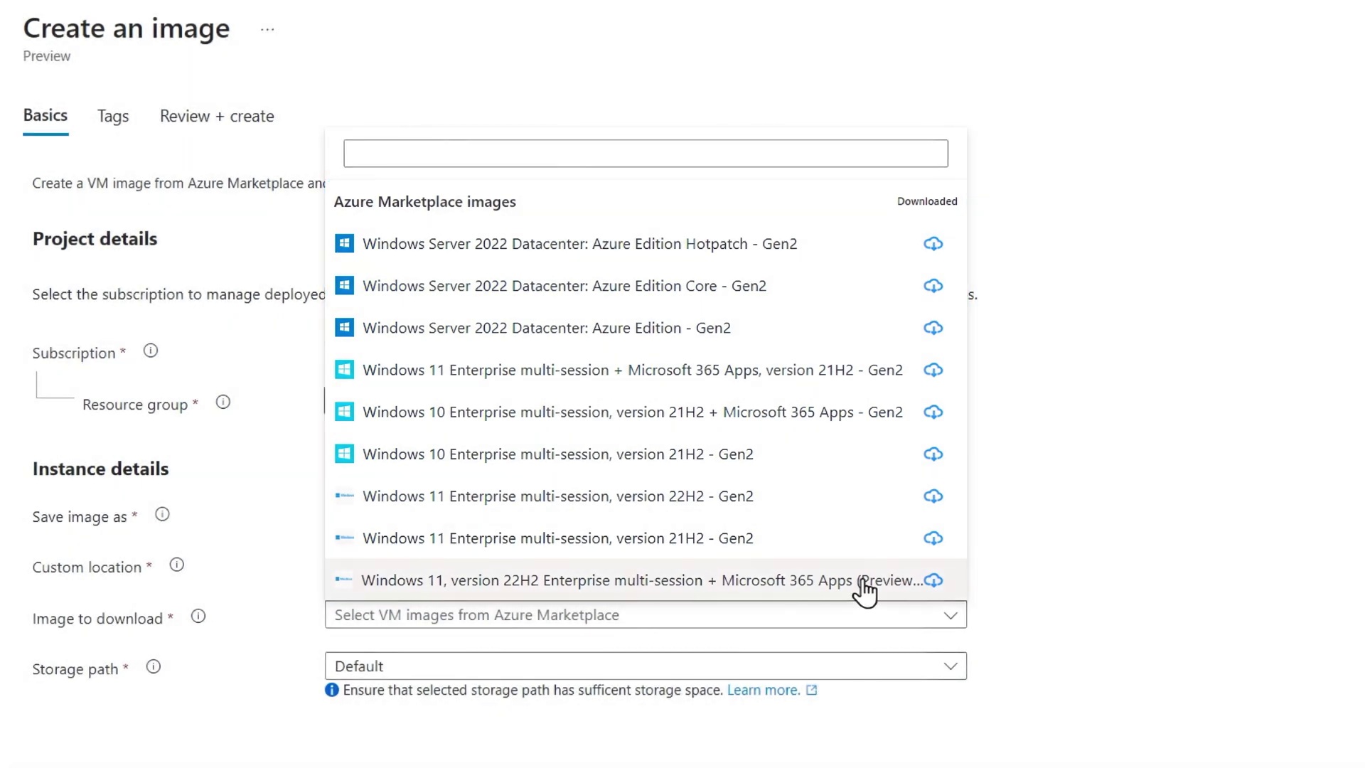
left_click(863, 585)
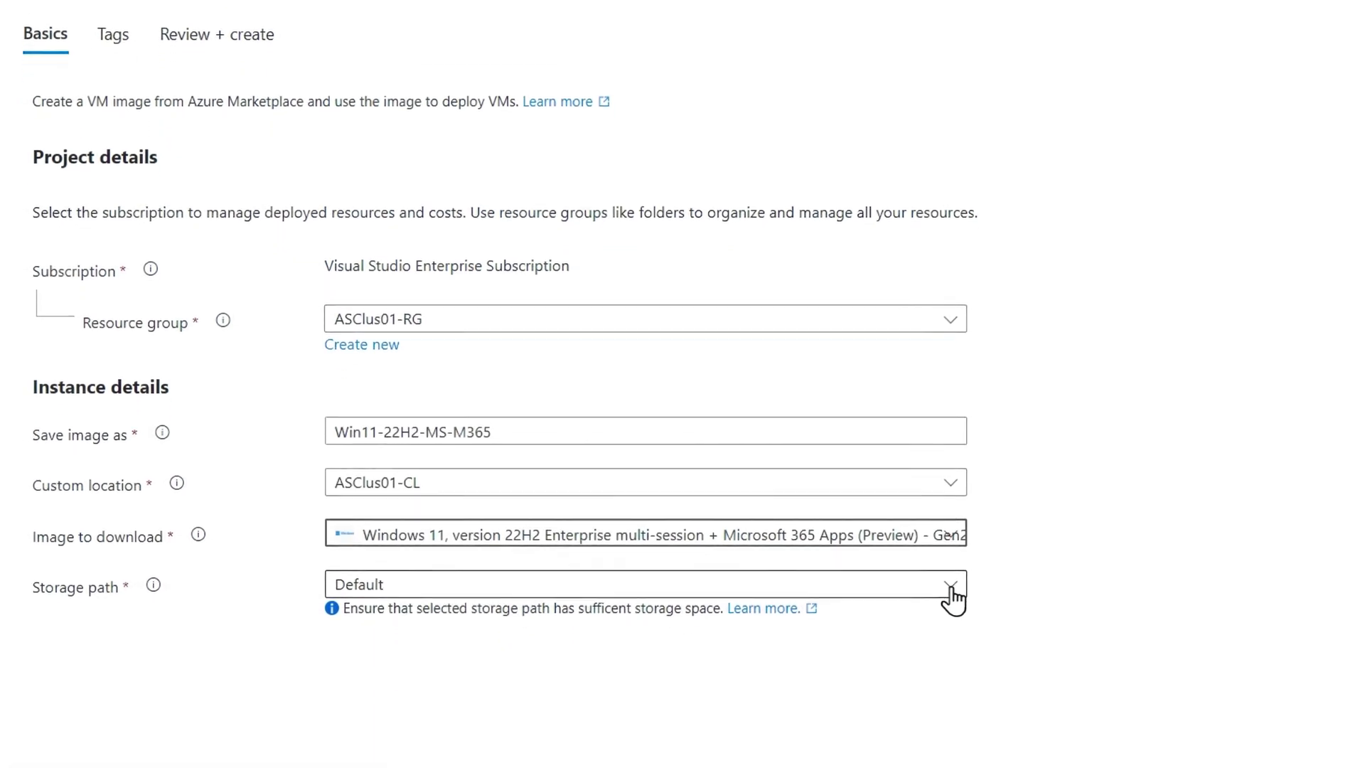
left_click(953, 516)
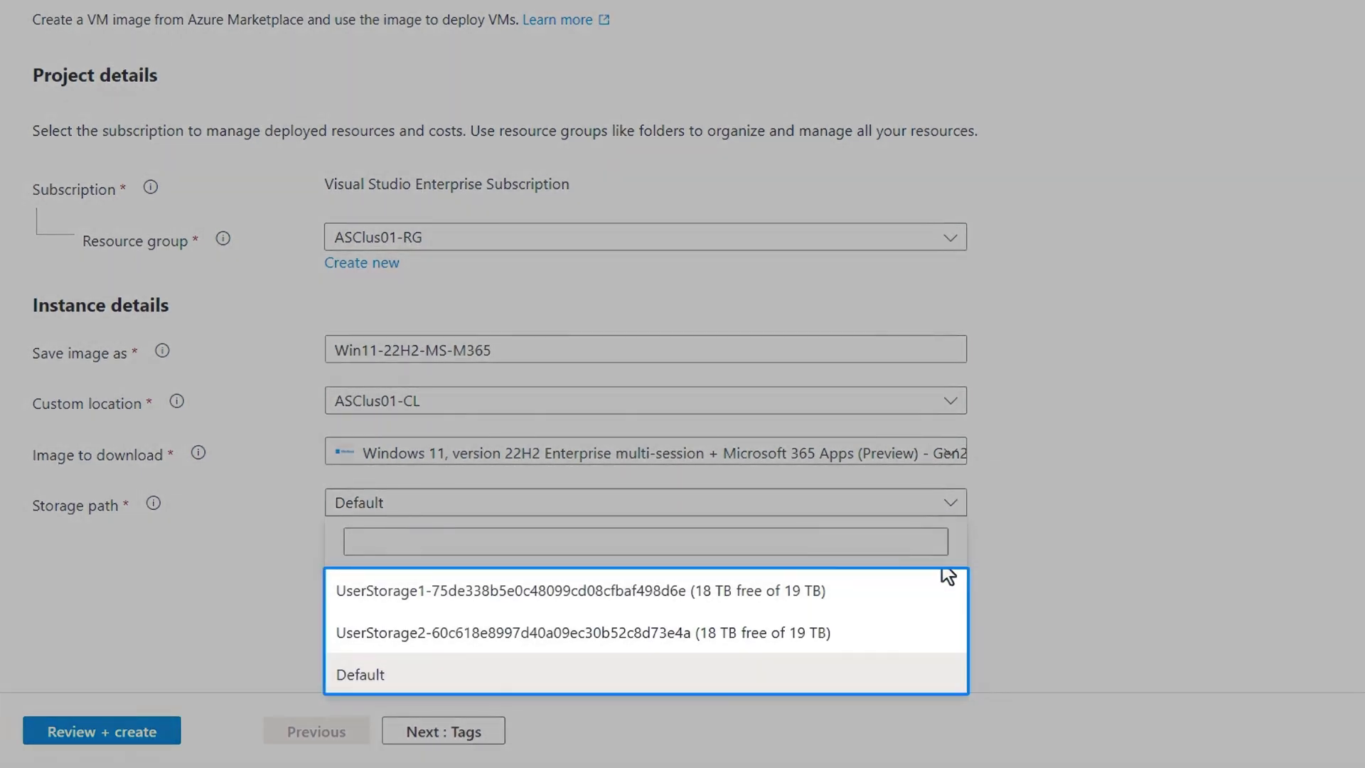
left_click(850, 600)
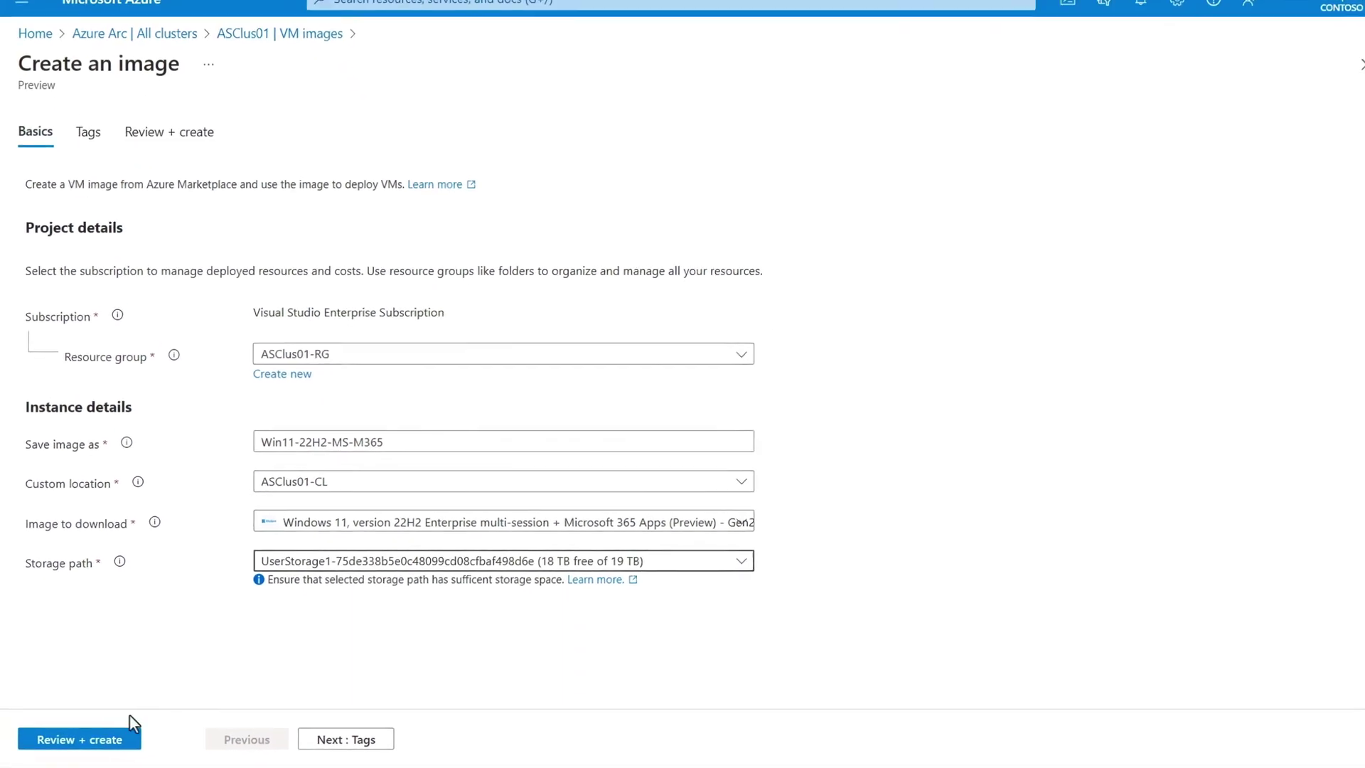
left_click(126, 745)
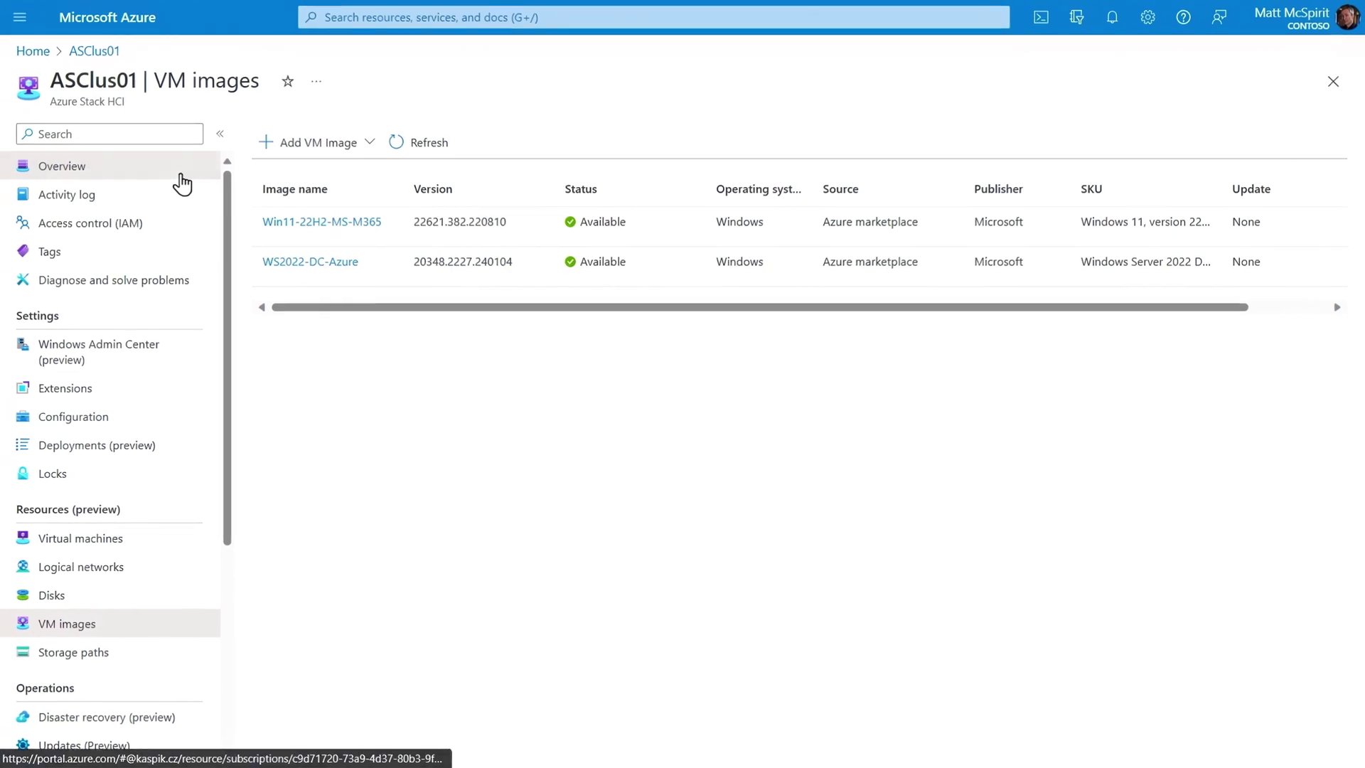
Start an Azure Virtual Desktop Personal host pool in the OnPremDesktops resource group.
left_click(171, 169)
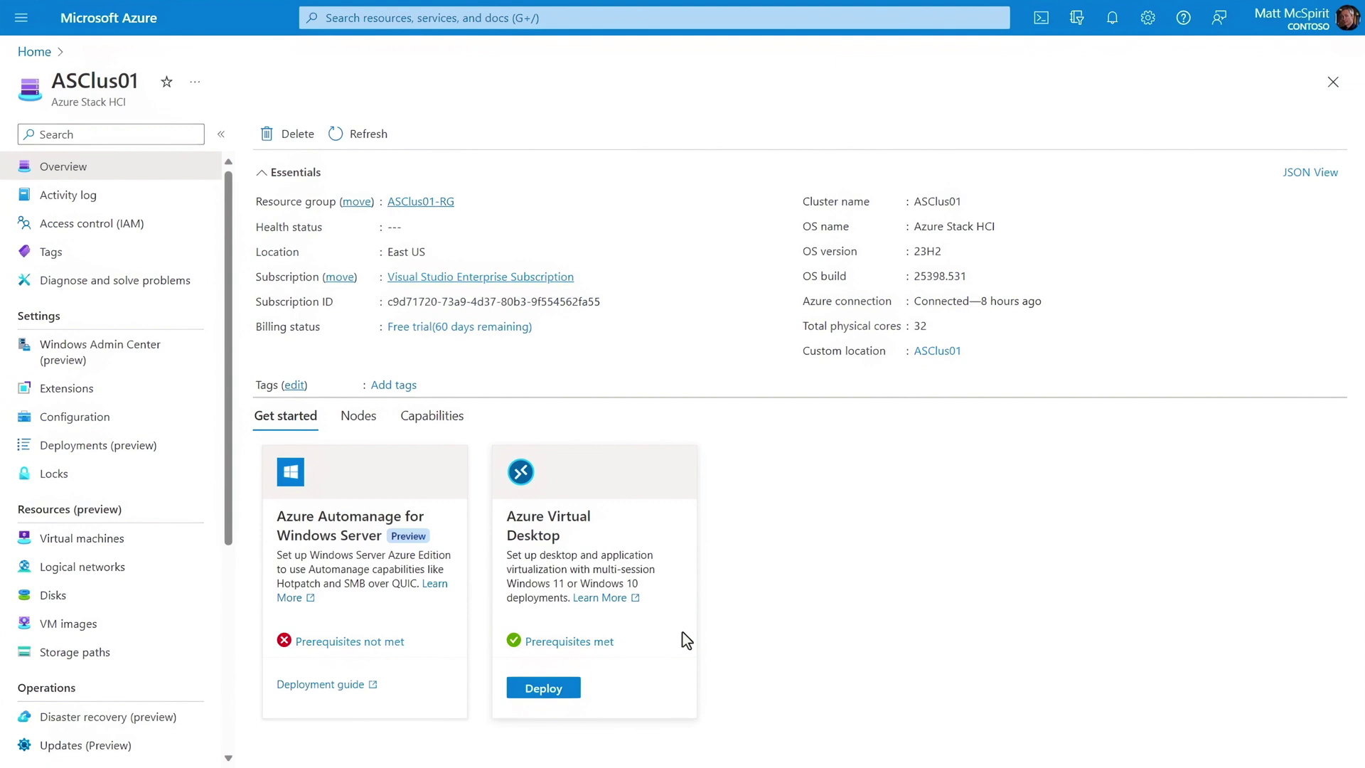
left_click(561, 692)
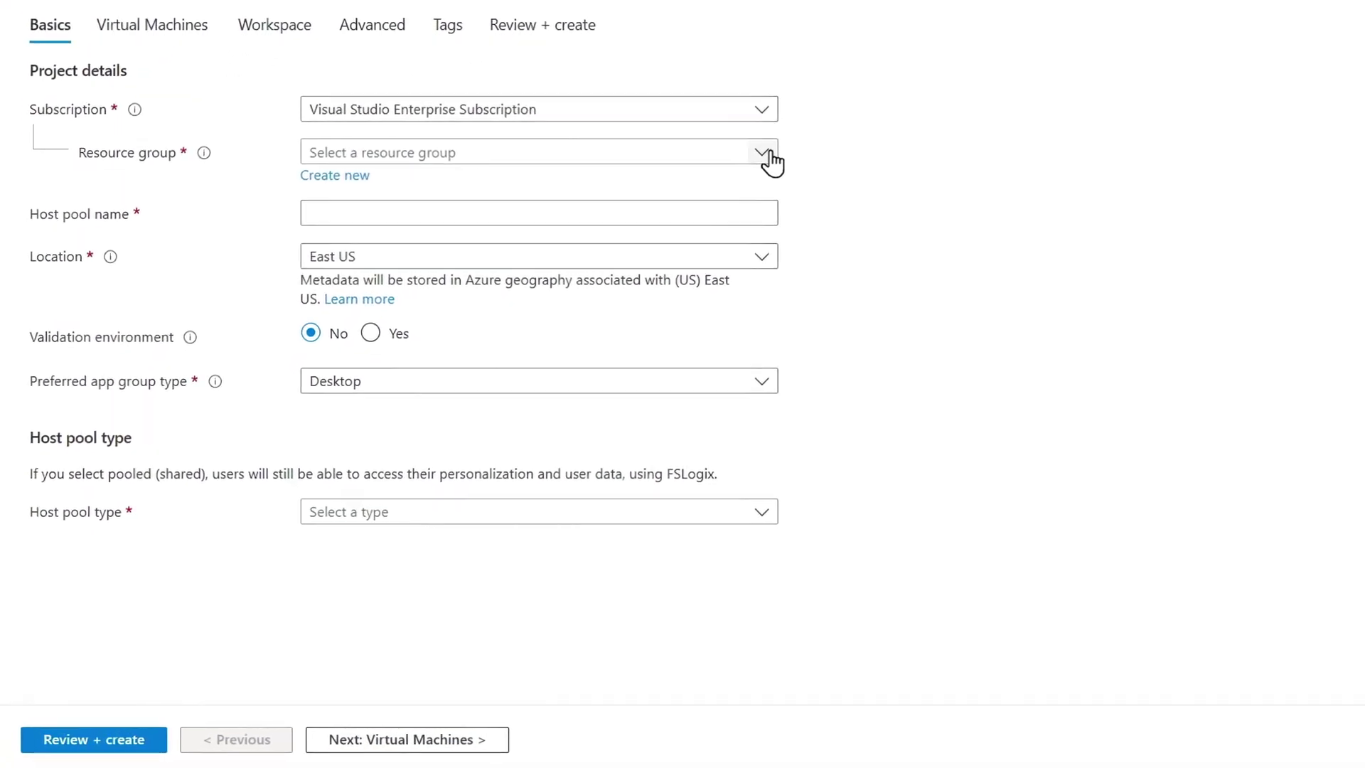
left_click(747, 170)
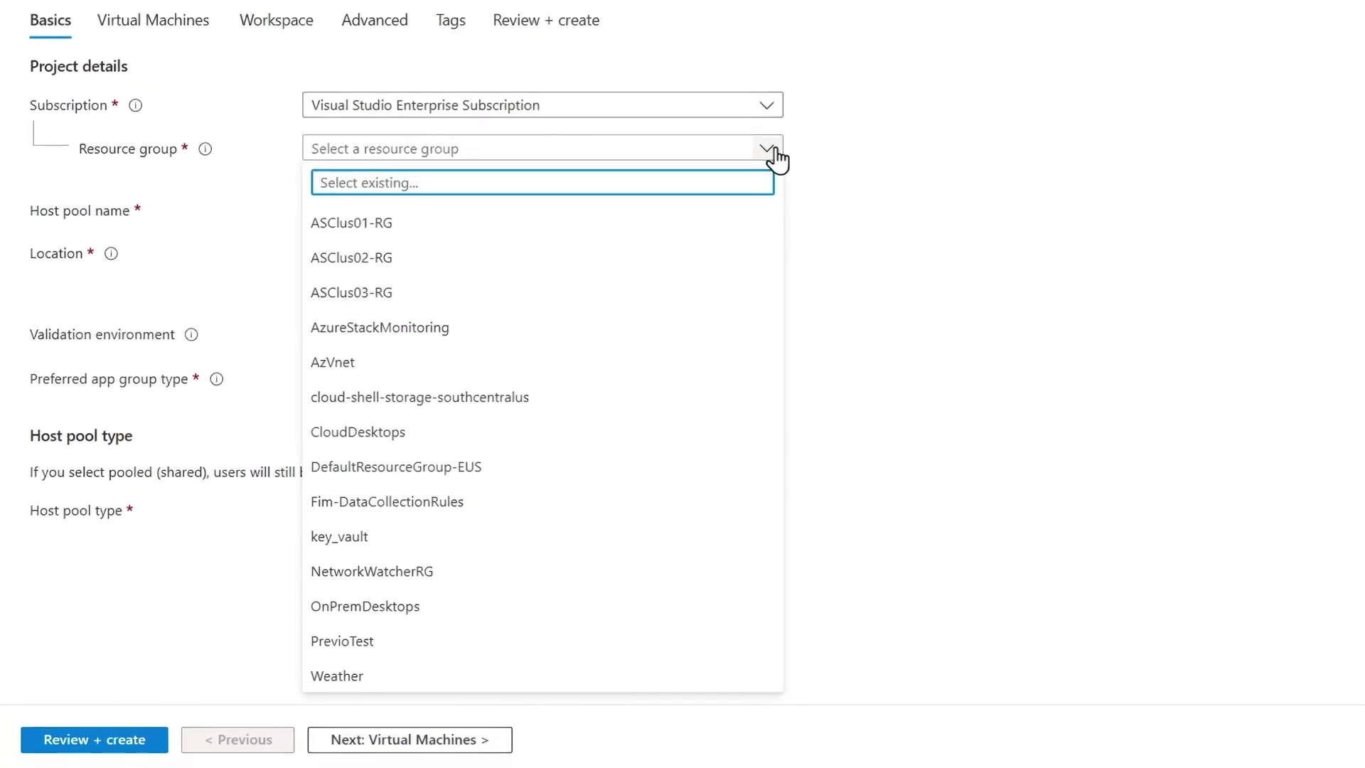
left_click(435, 603)
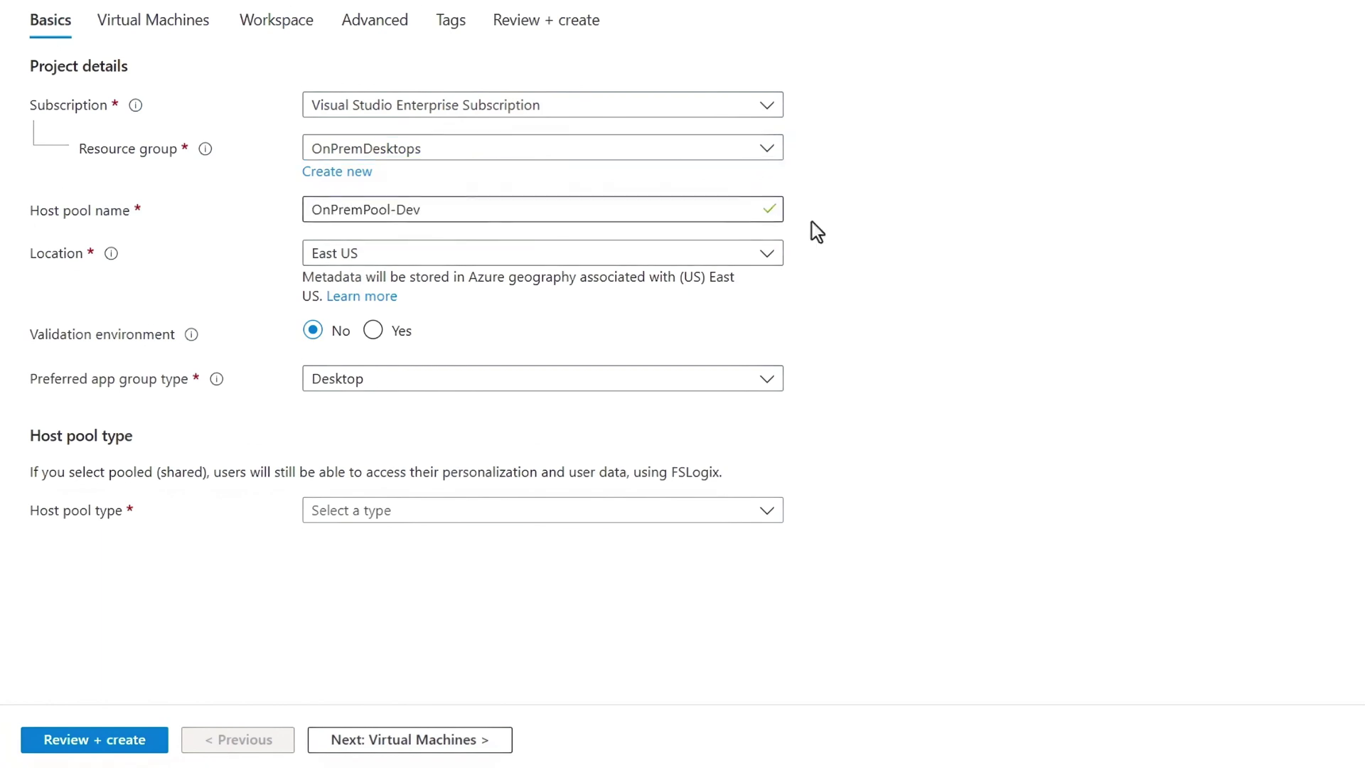
left_click(767, 514)
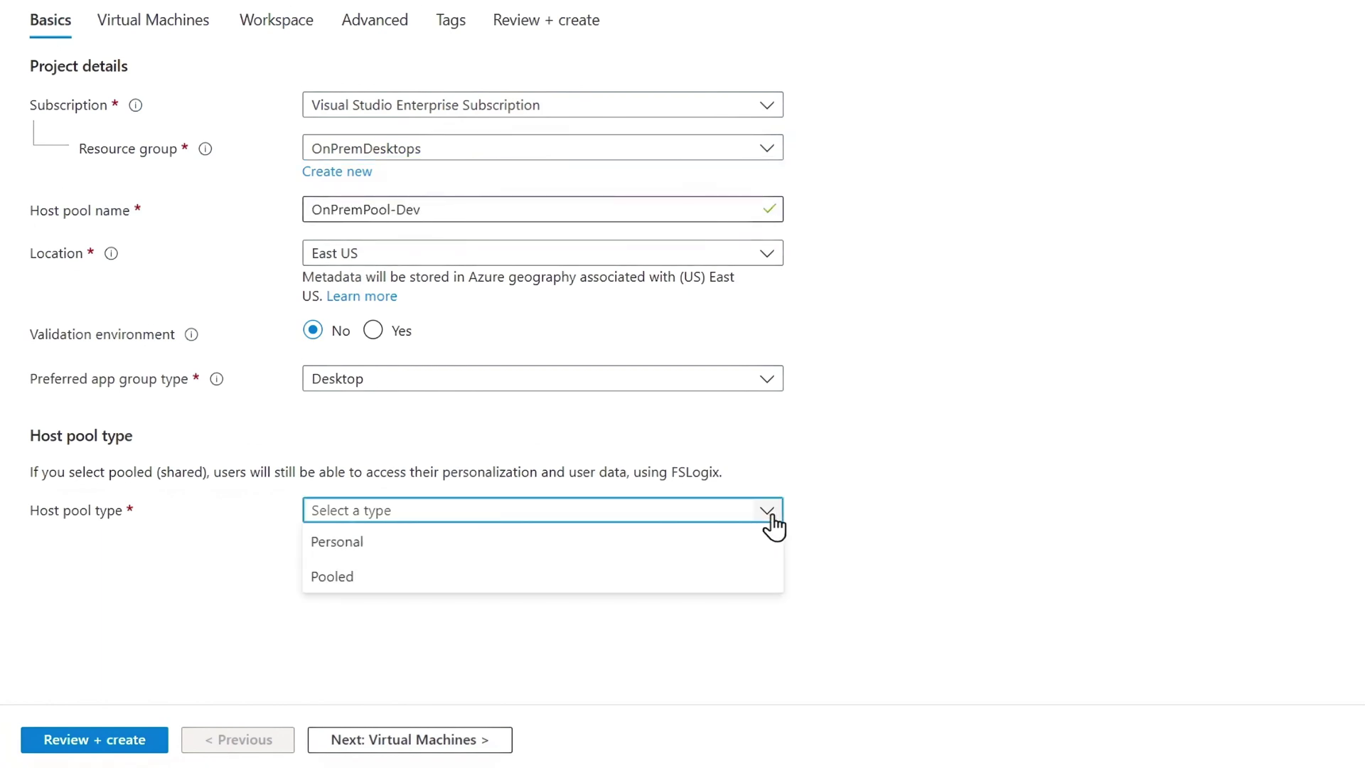
left_click(760, 539)
left_click(470, 740)
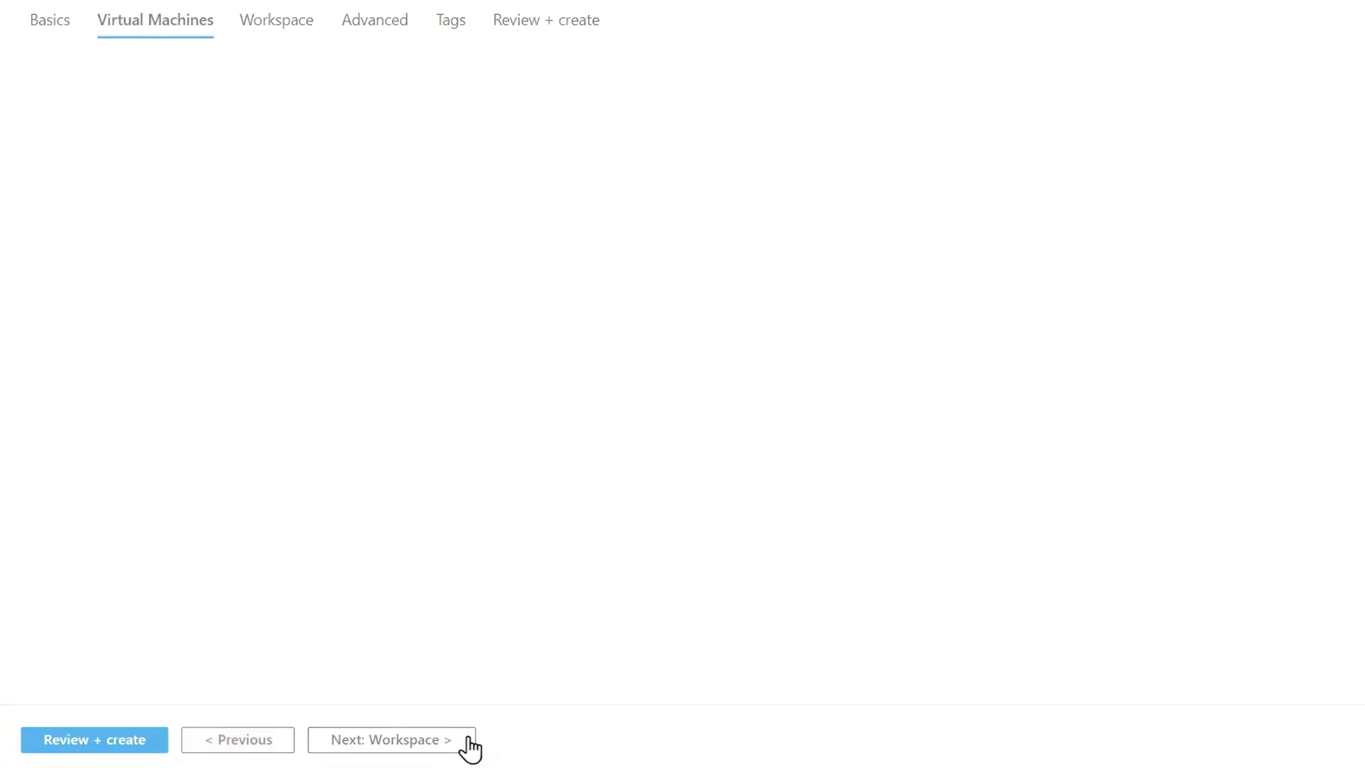
Make OnPremDev session hosts Azure Stack HCI VMs on asclus01-cl using Win11-22H2-MS-M365.
left_click(654, 326)
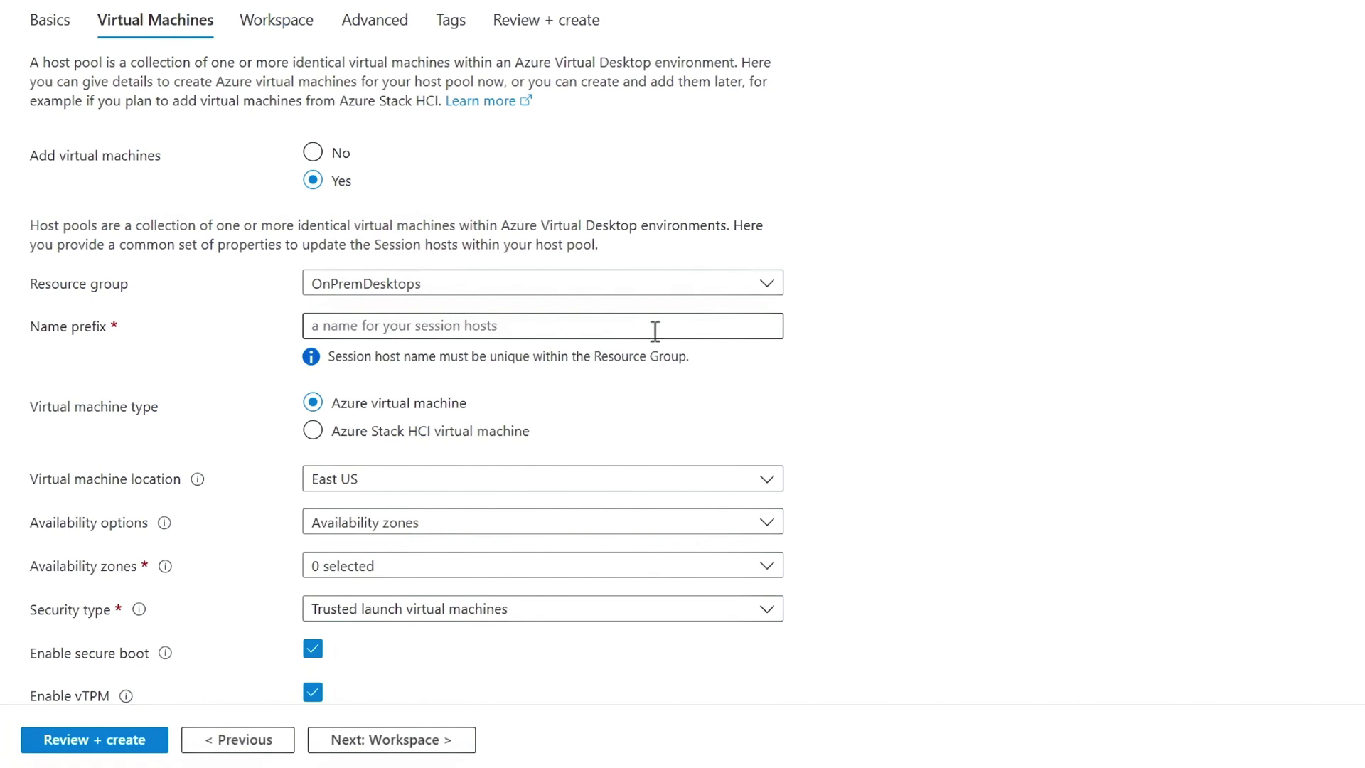
type("OnPremDev")
left_click(813, 333)
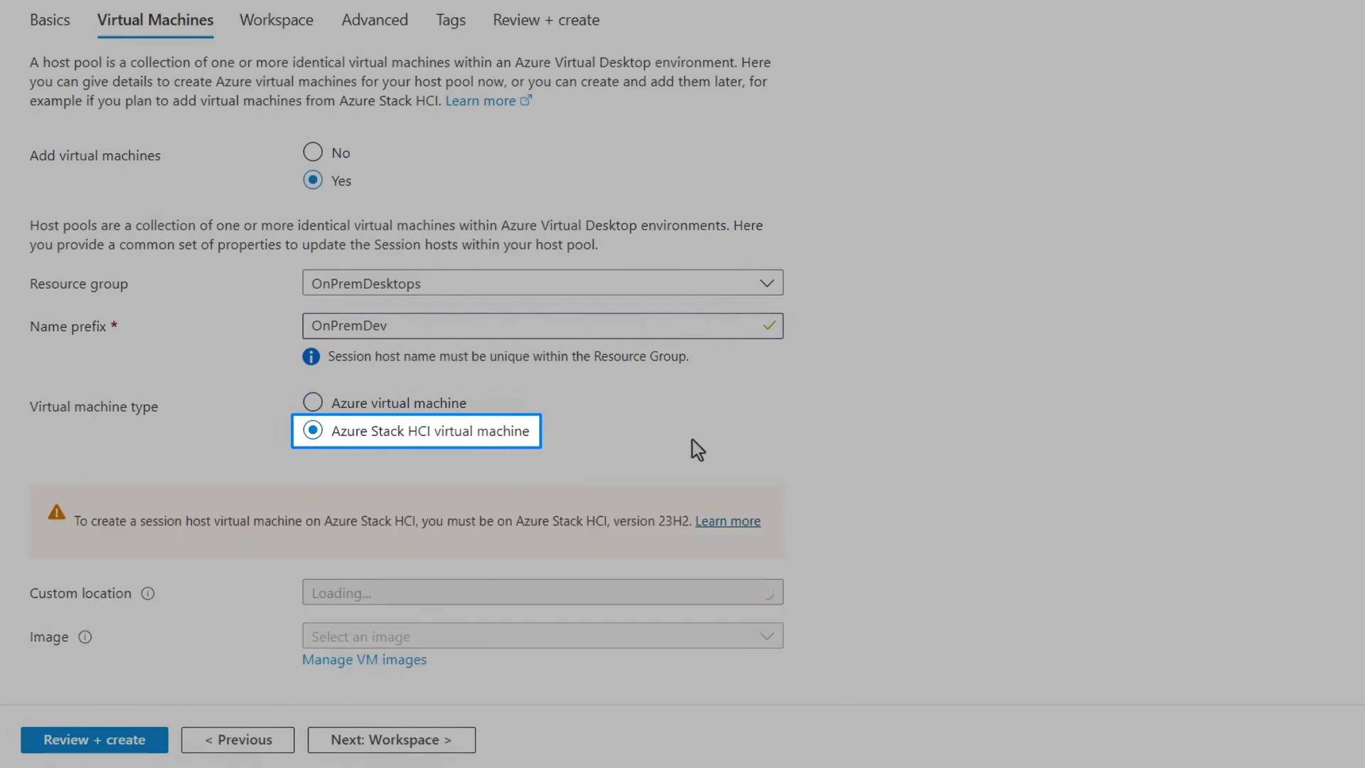
scroll(827, 439, "down", 1)
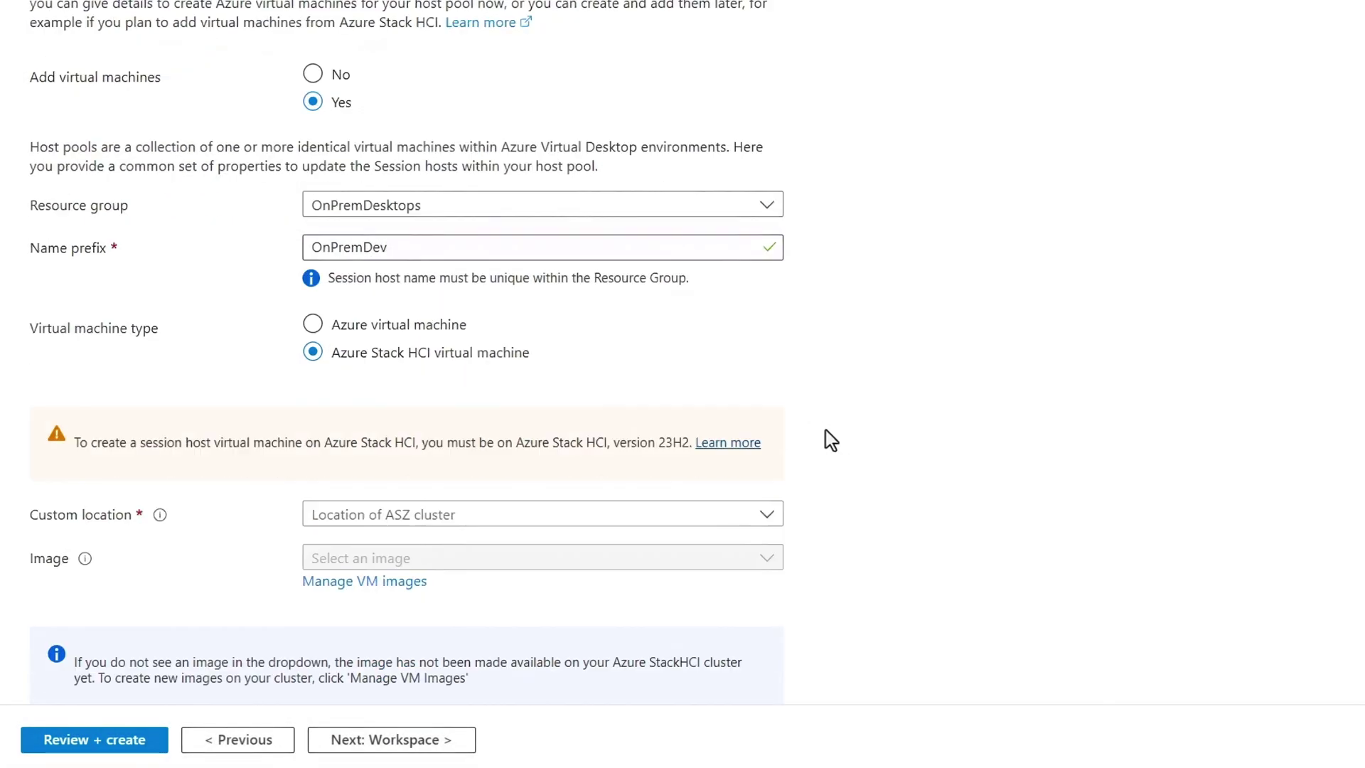
scroll(827, 440, "down", 2)
scroll(827, 440, "down", 1)
scroll(827, 439, "down", 1)
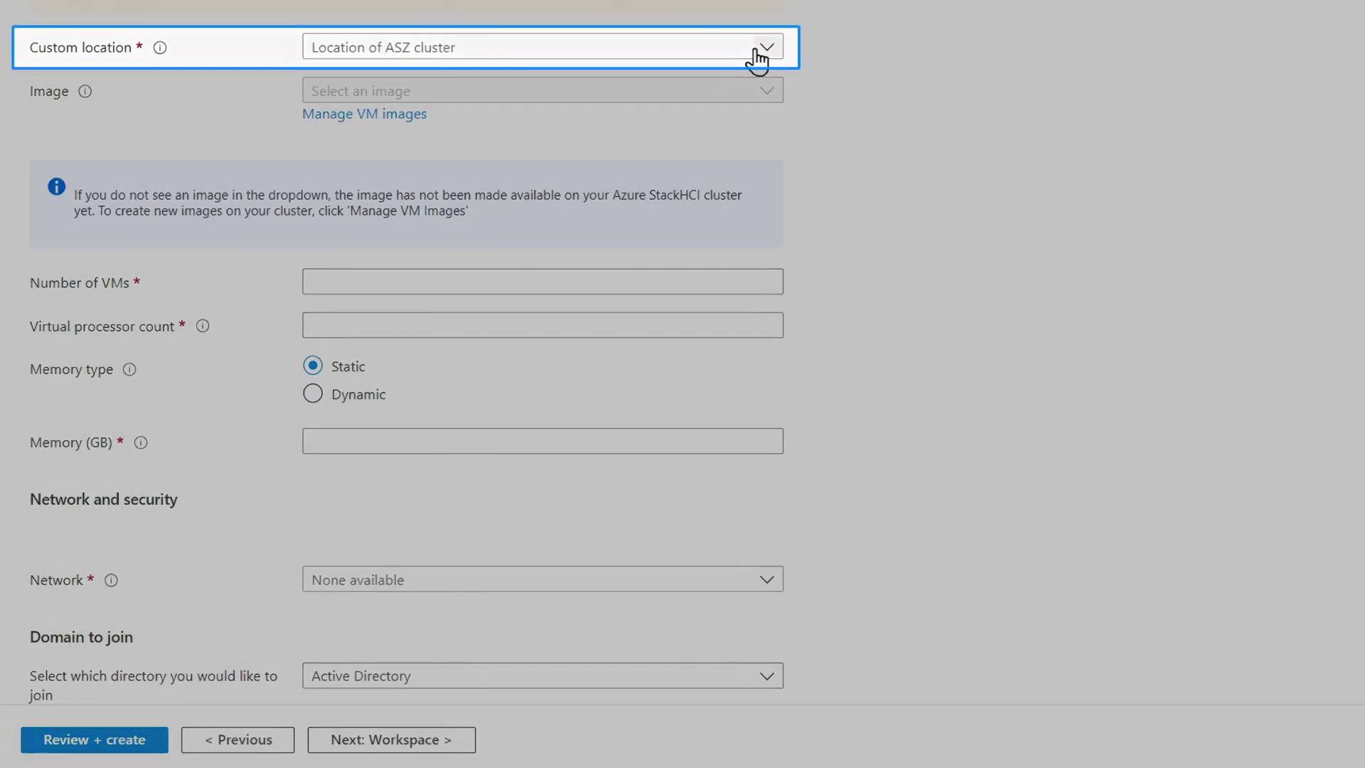
left_click(756, 49)
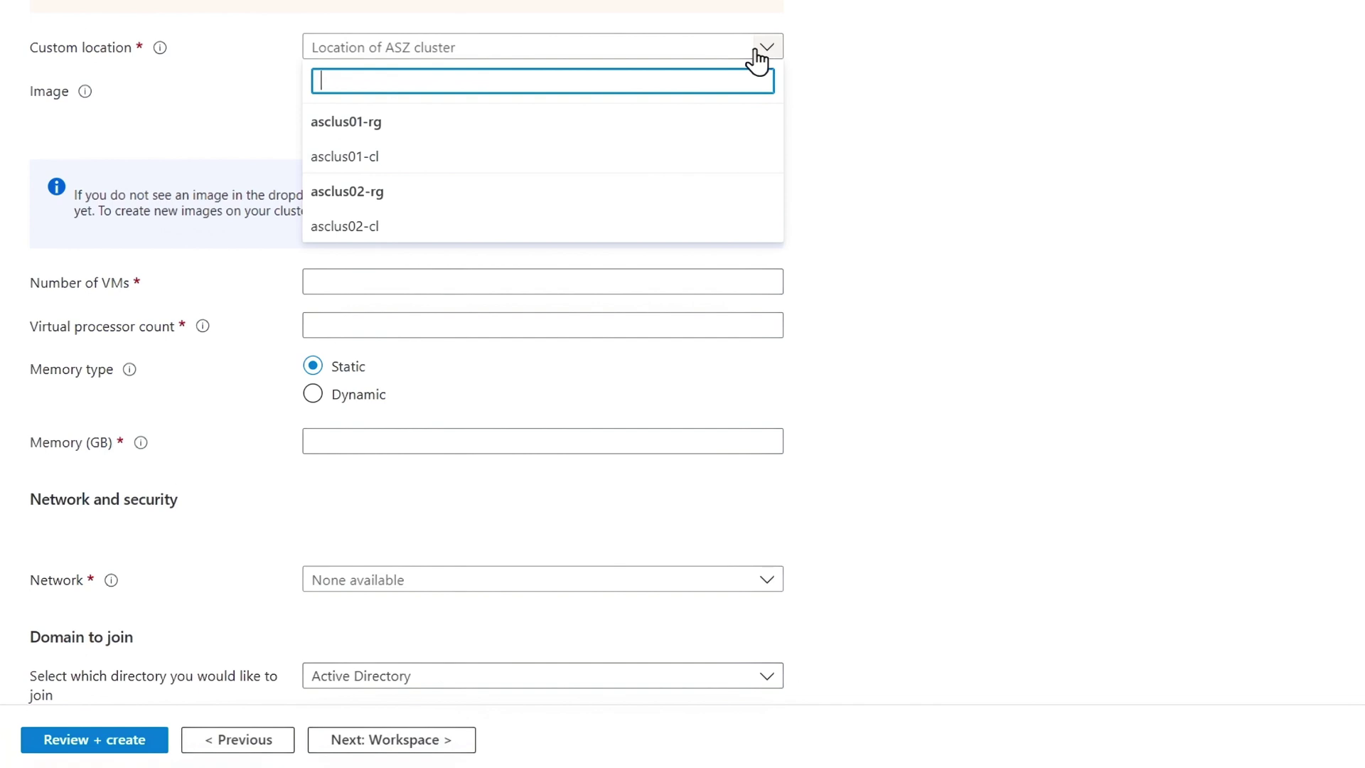
left_click(373, 166)
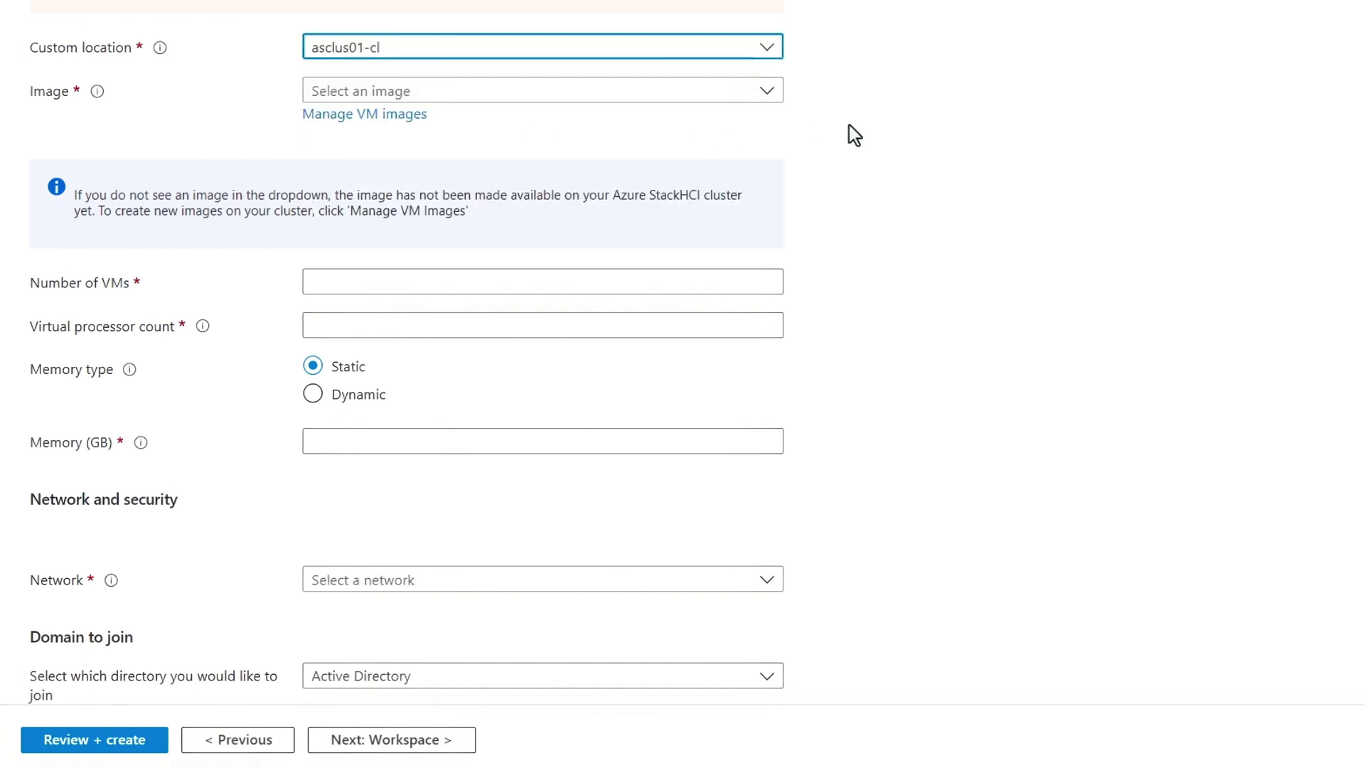
left_click(768, 95)
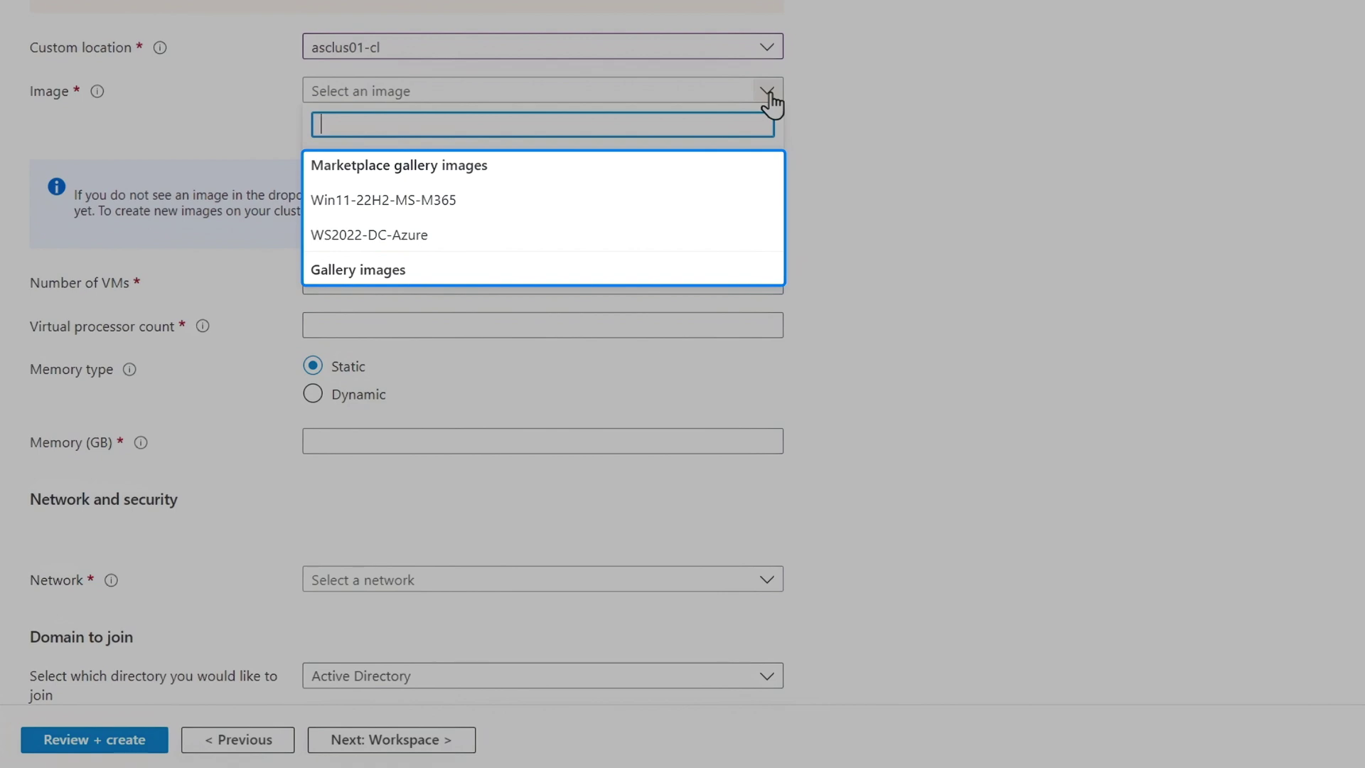
left_click(749, 203)
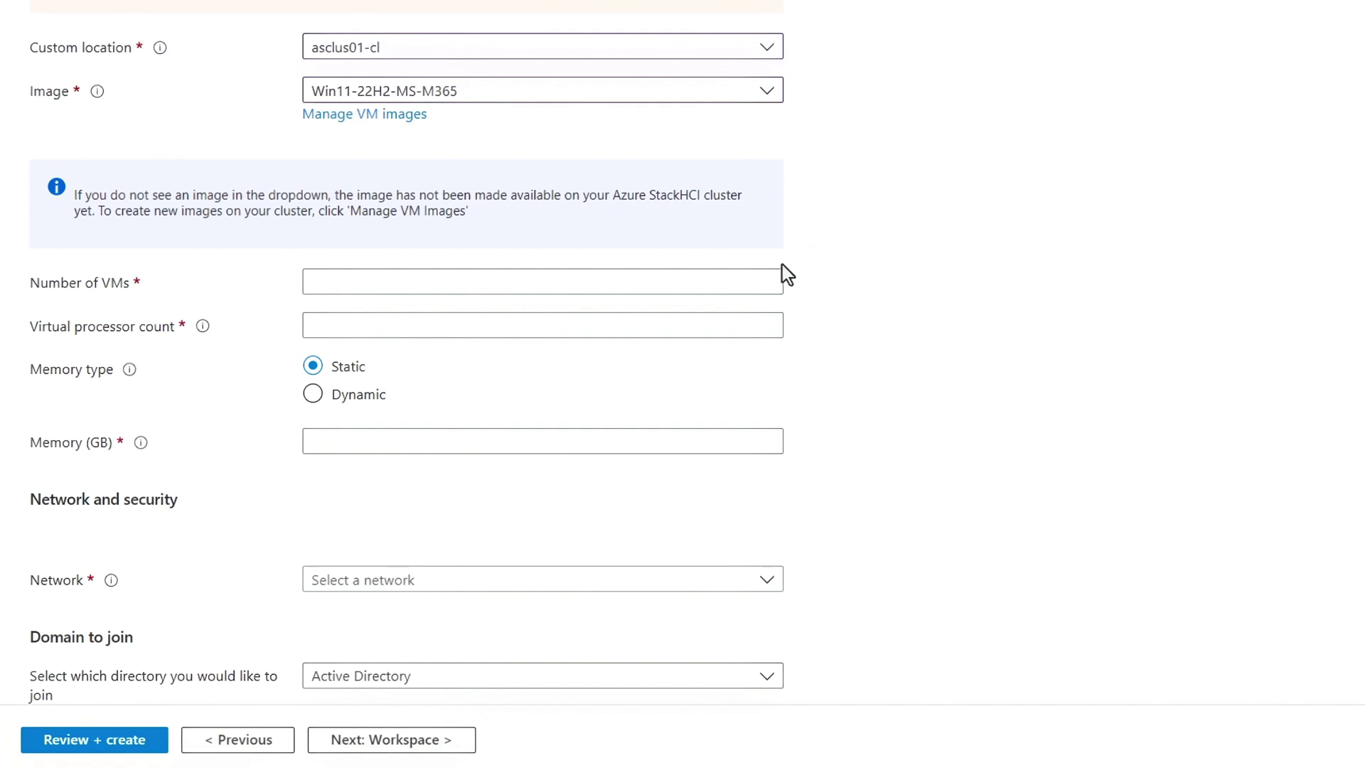
Set five VMs with their processor count and memory on the Management network.
left_click(746, 281)
type("5")
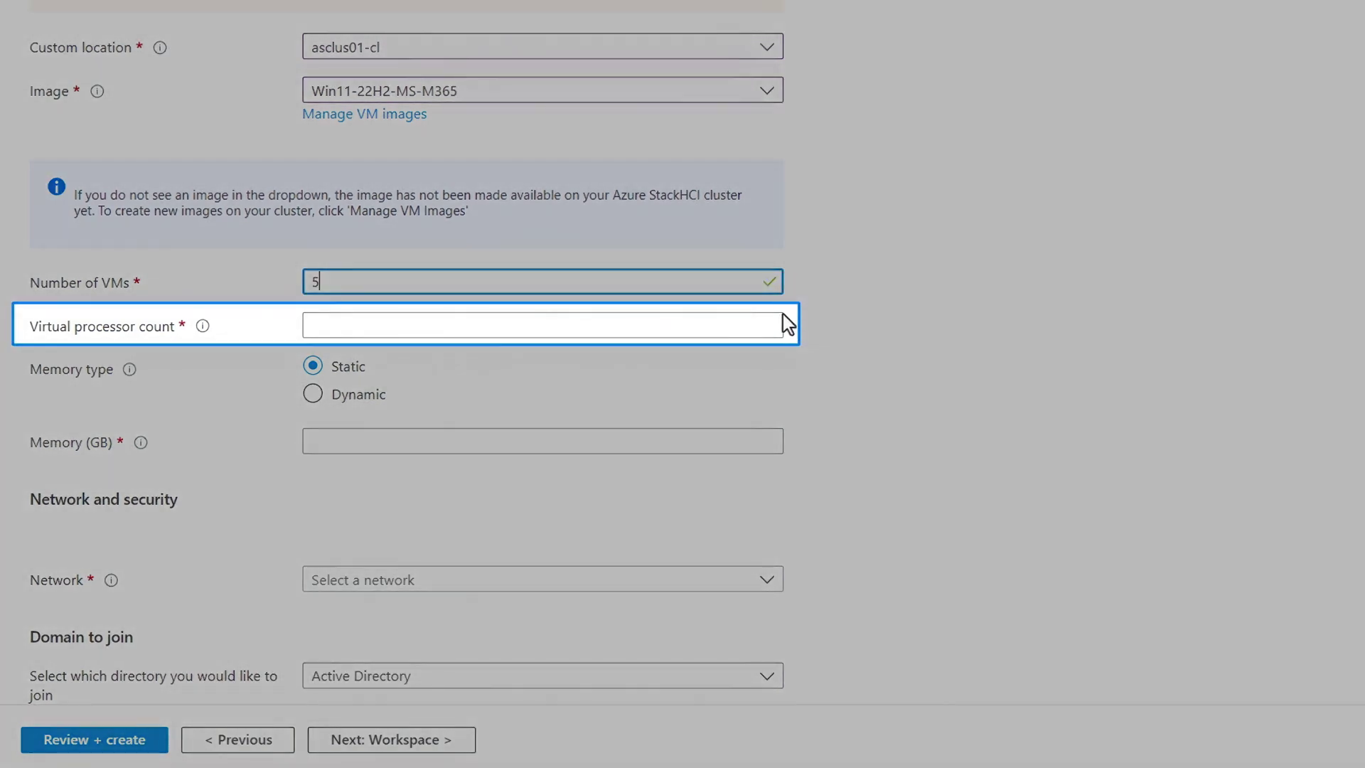
left_click(754, 324)
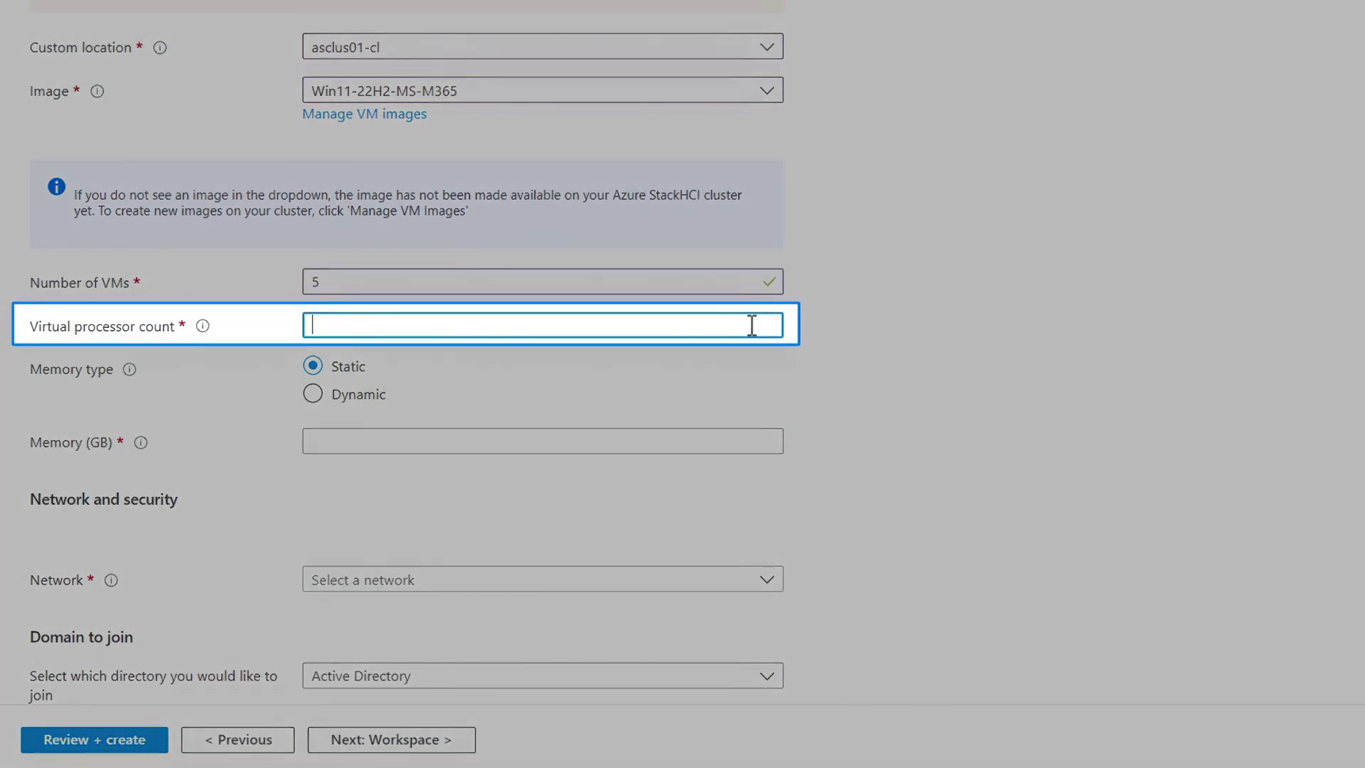
type("2")
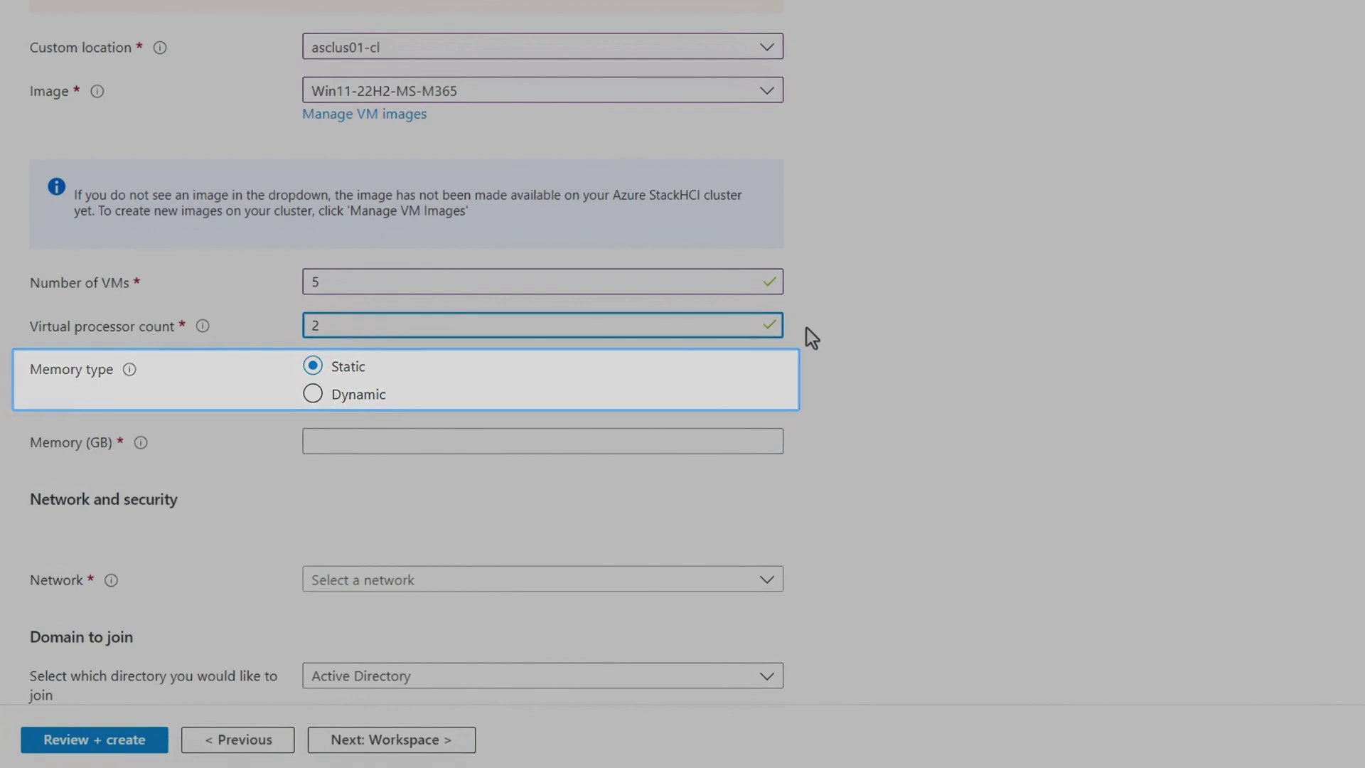
left_click(746, 441)
type("4")
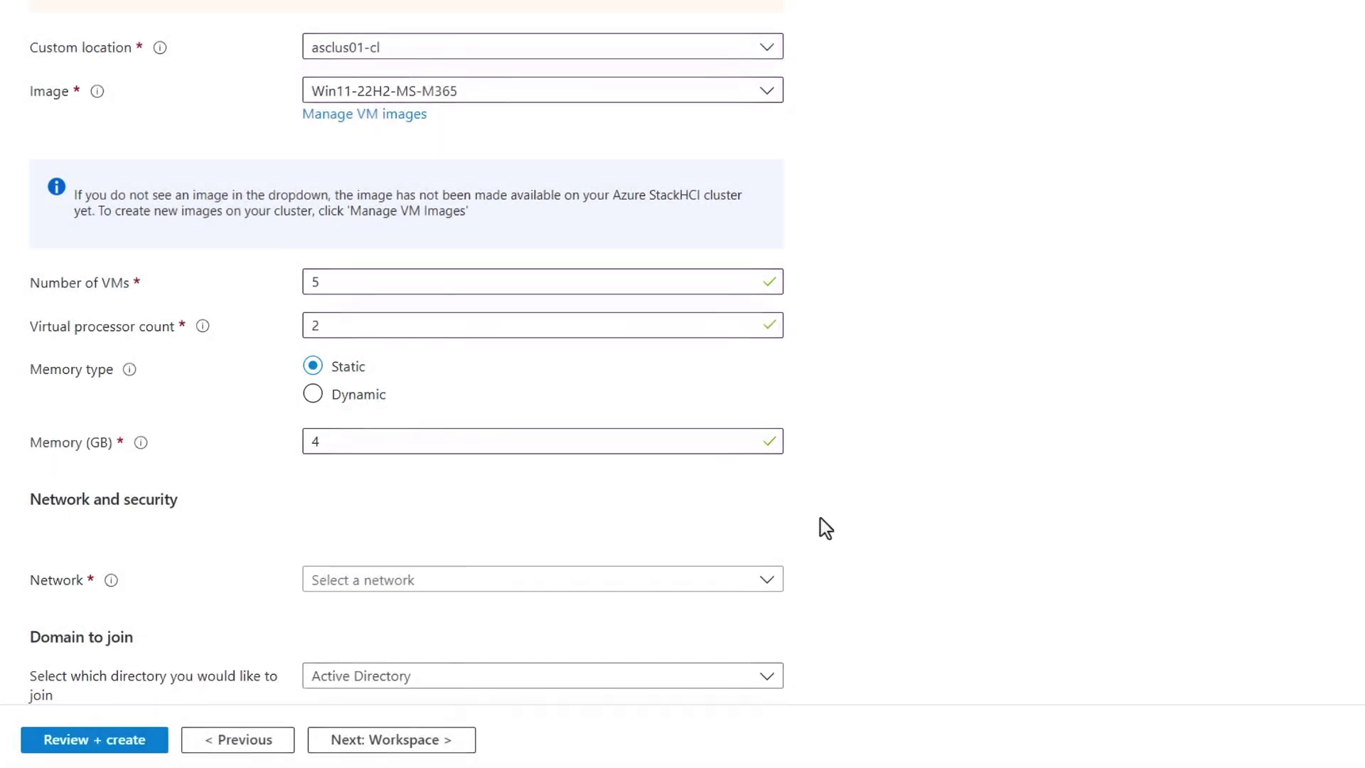
left_click(768, 585)
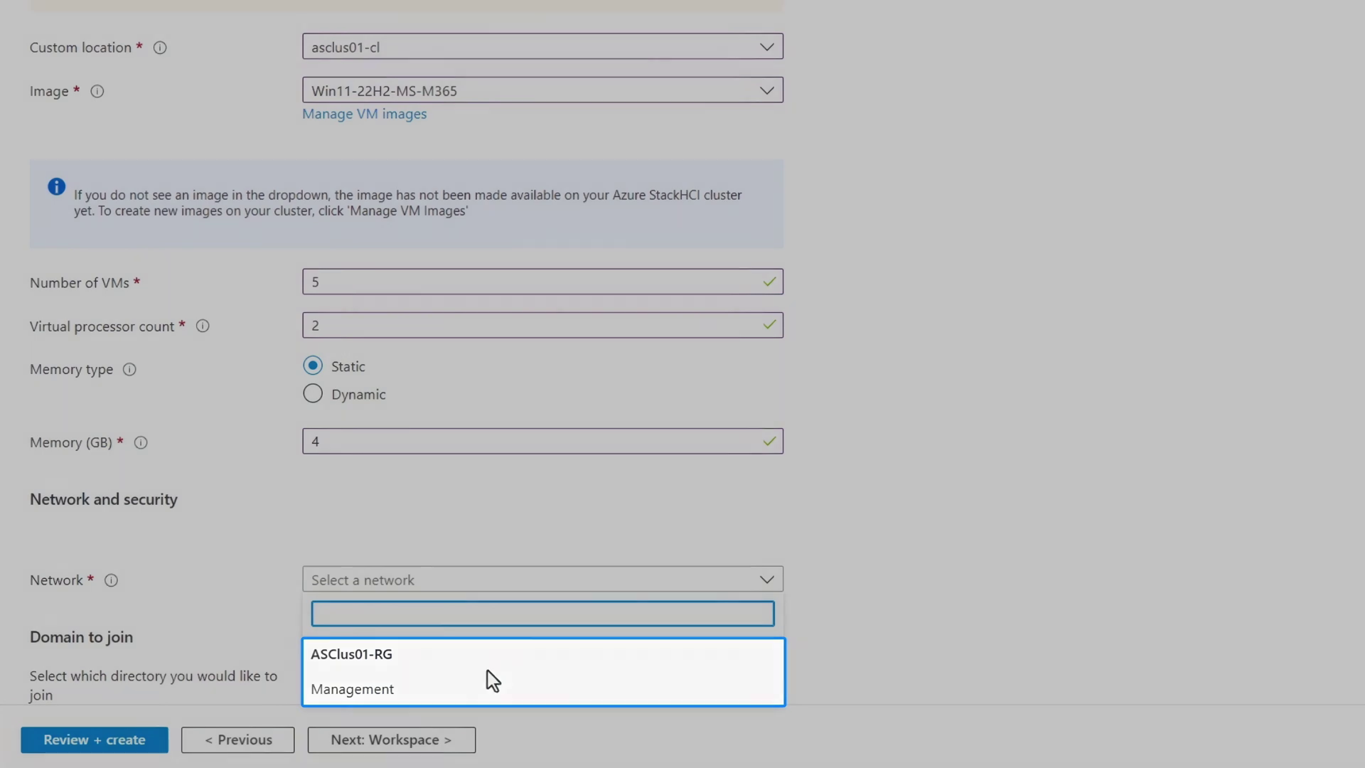
left_click(480, 689)
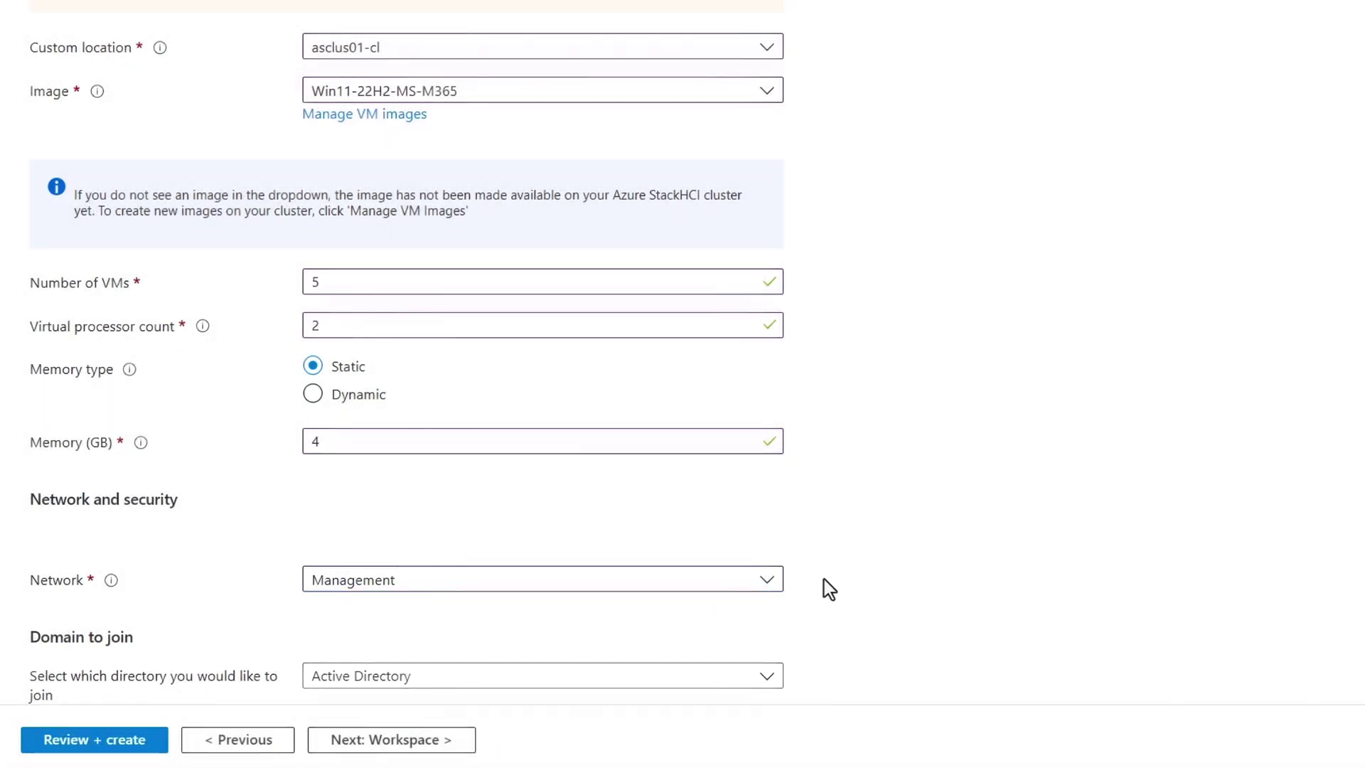
scroll(825, 578, "down", 3)
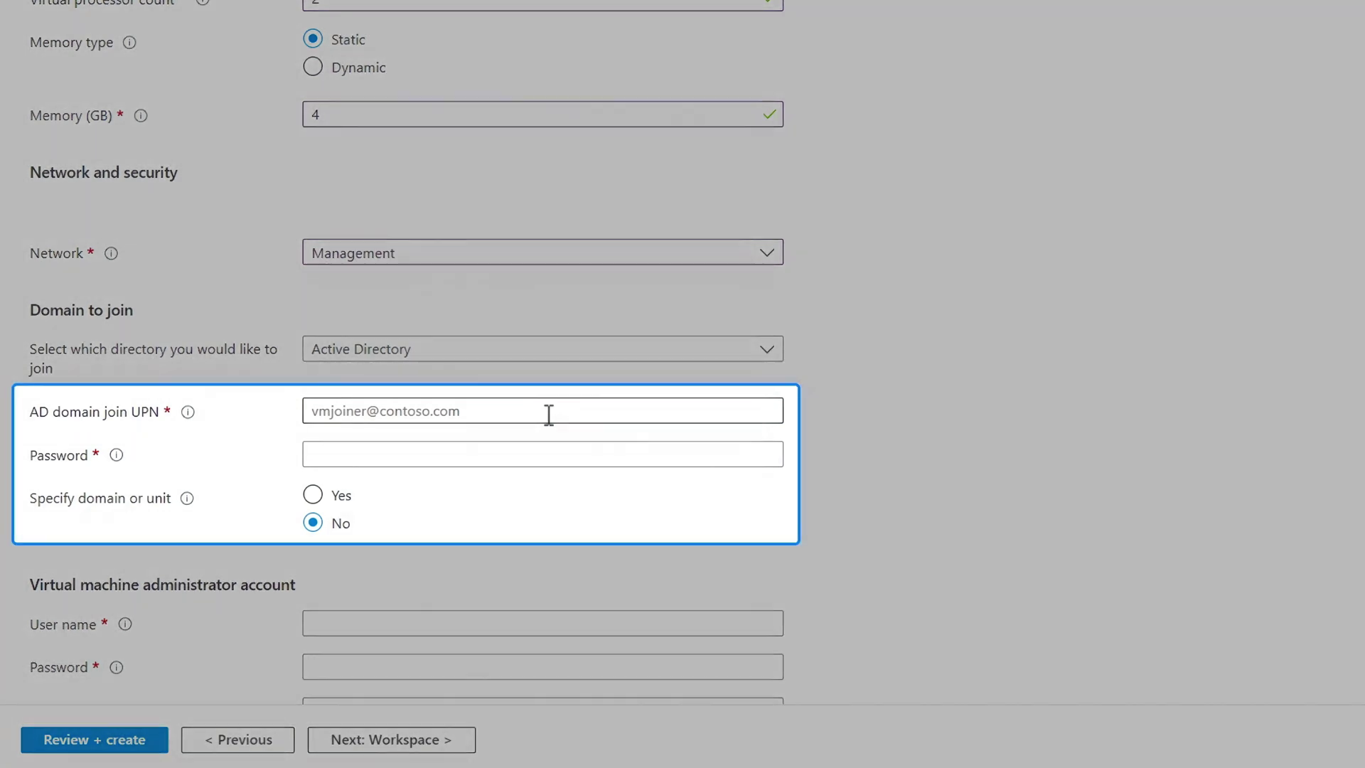
Enter domain join credentials and the localadmin administrator account with confirmed password.
left_click(548, 413)
type("labadmin@corp.contoso.com")
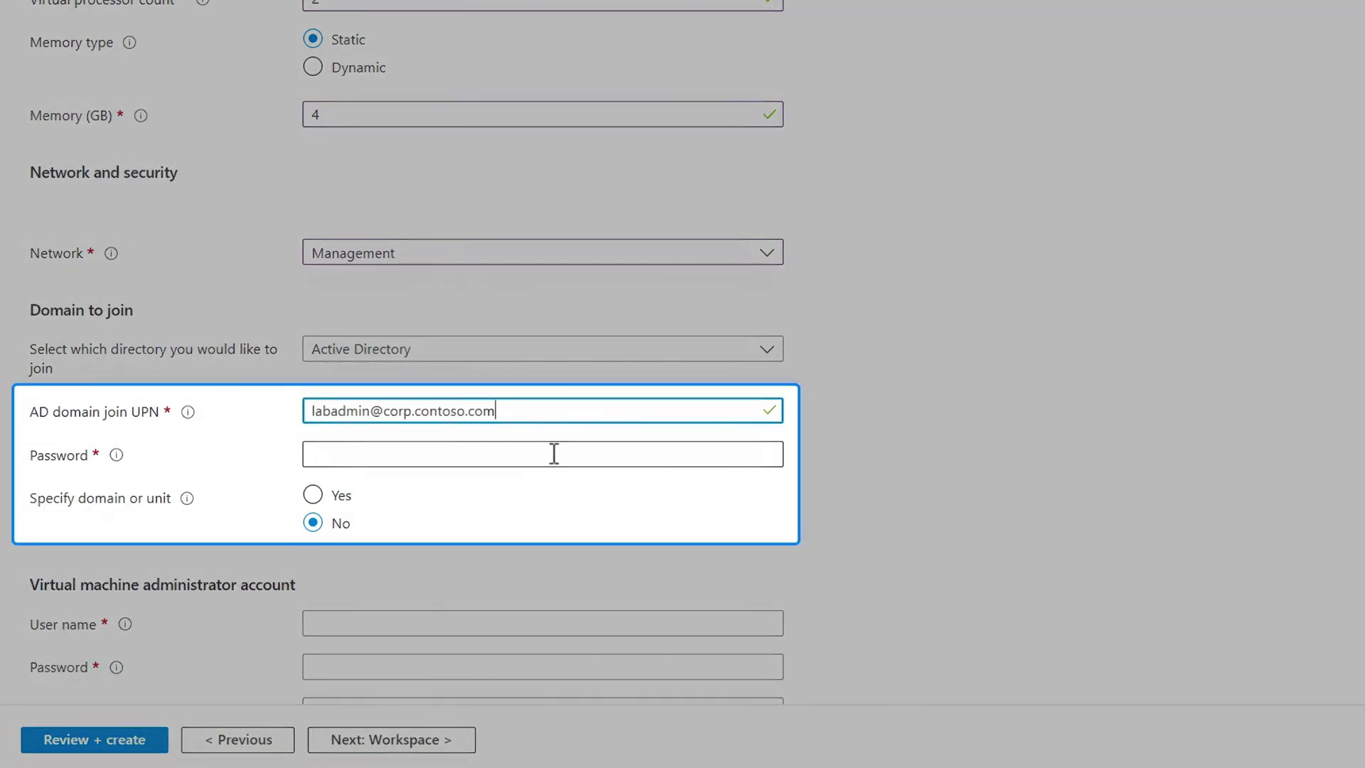
left_click(554, 454)
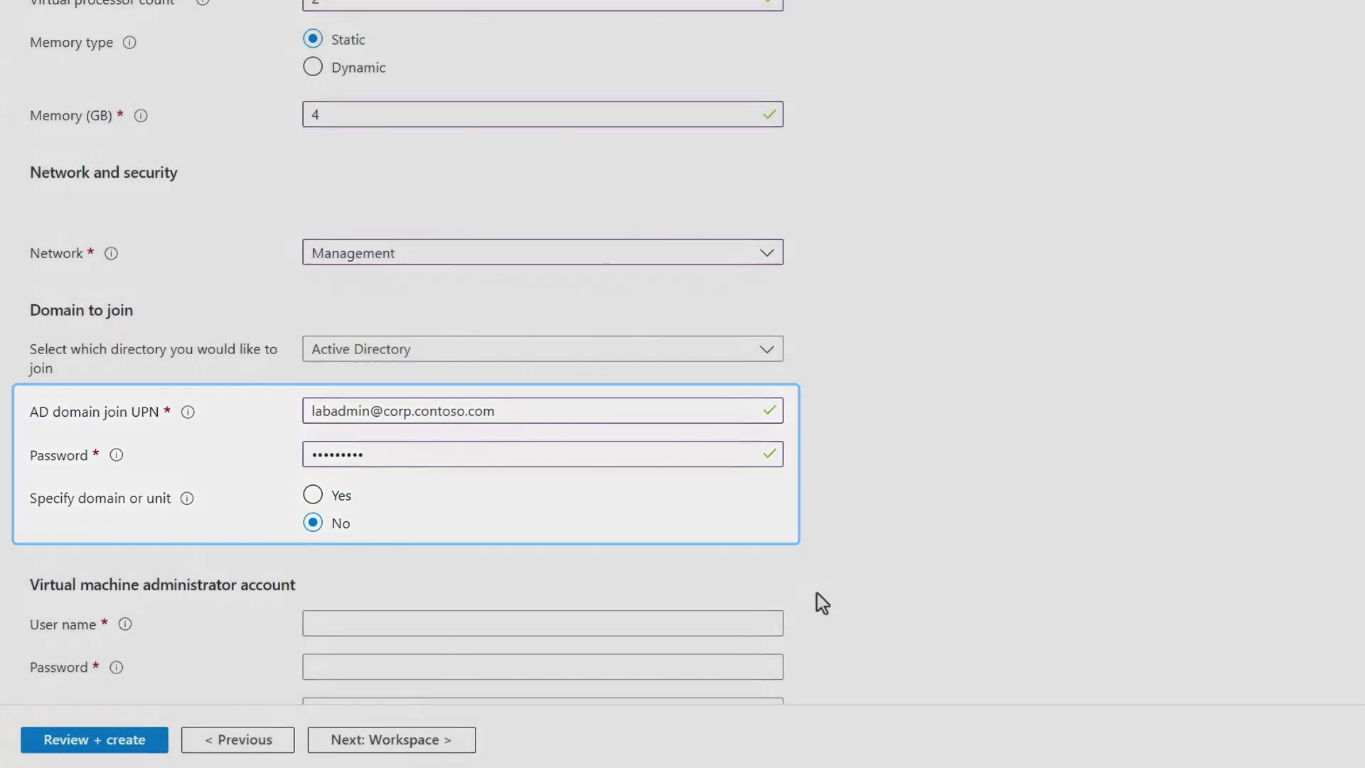
scroll(817, 593, "down", 1)
left_click(699, 554)
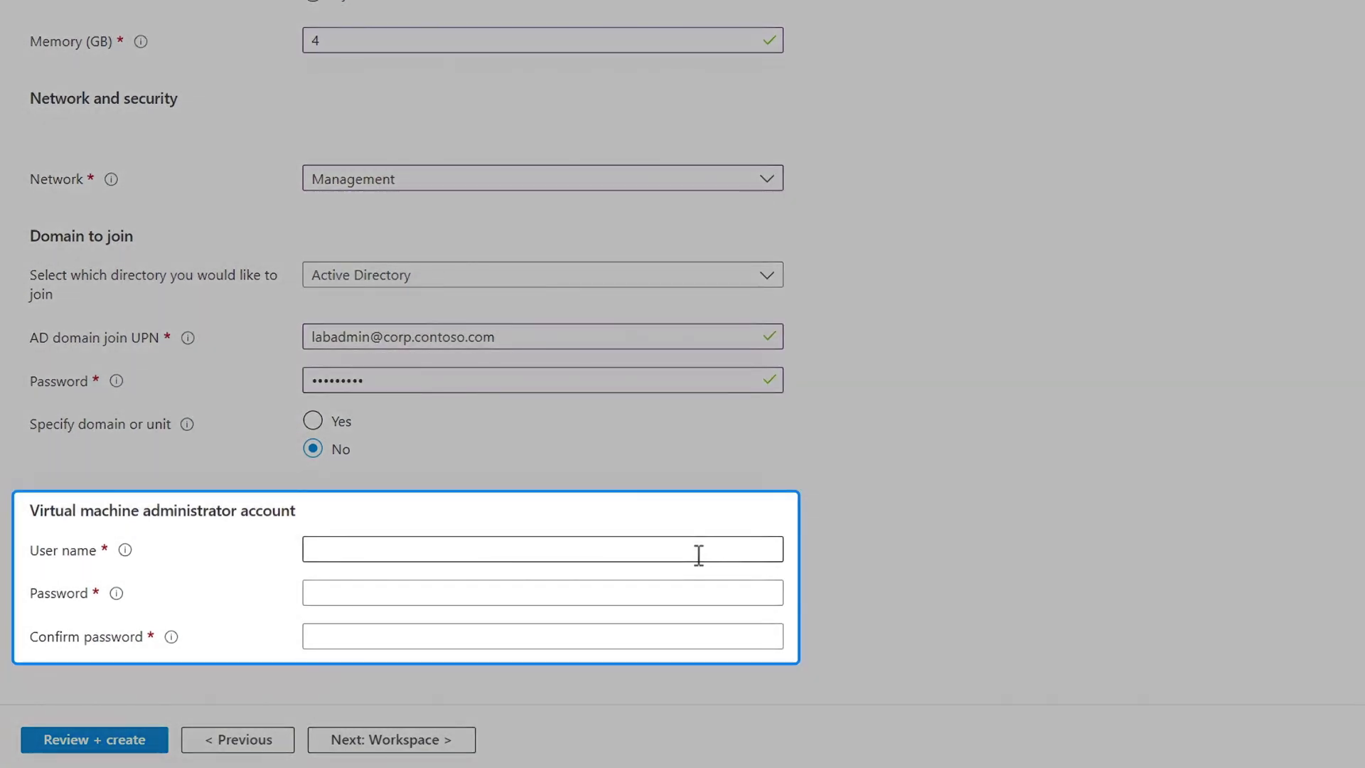
type("localadmin")
key("Tab")
type("*****************")
key("Tab")
type("*****************")
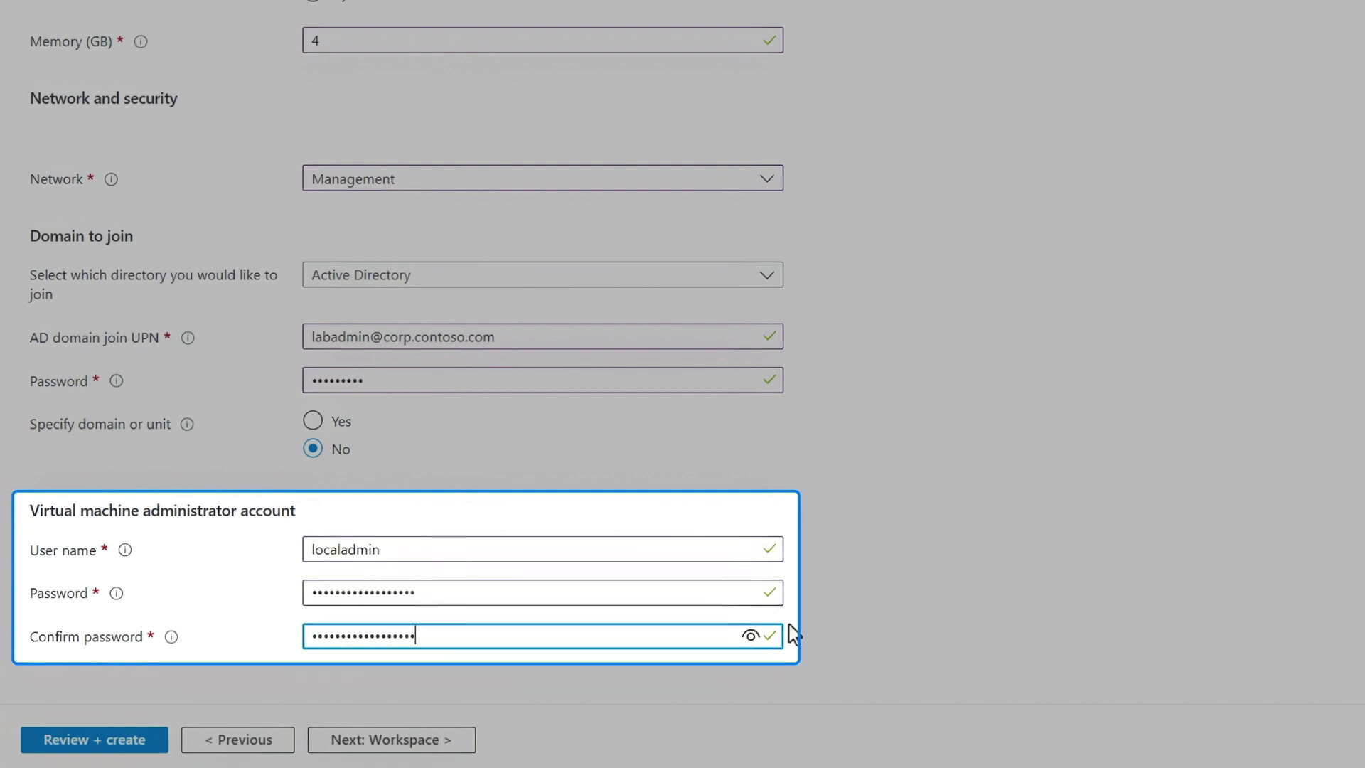
left_click(459, 738)
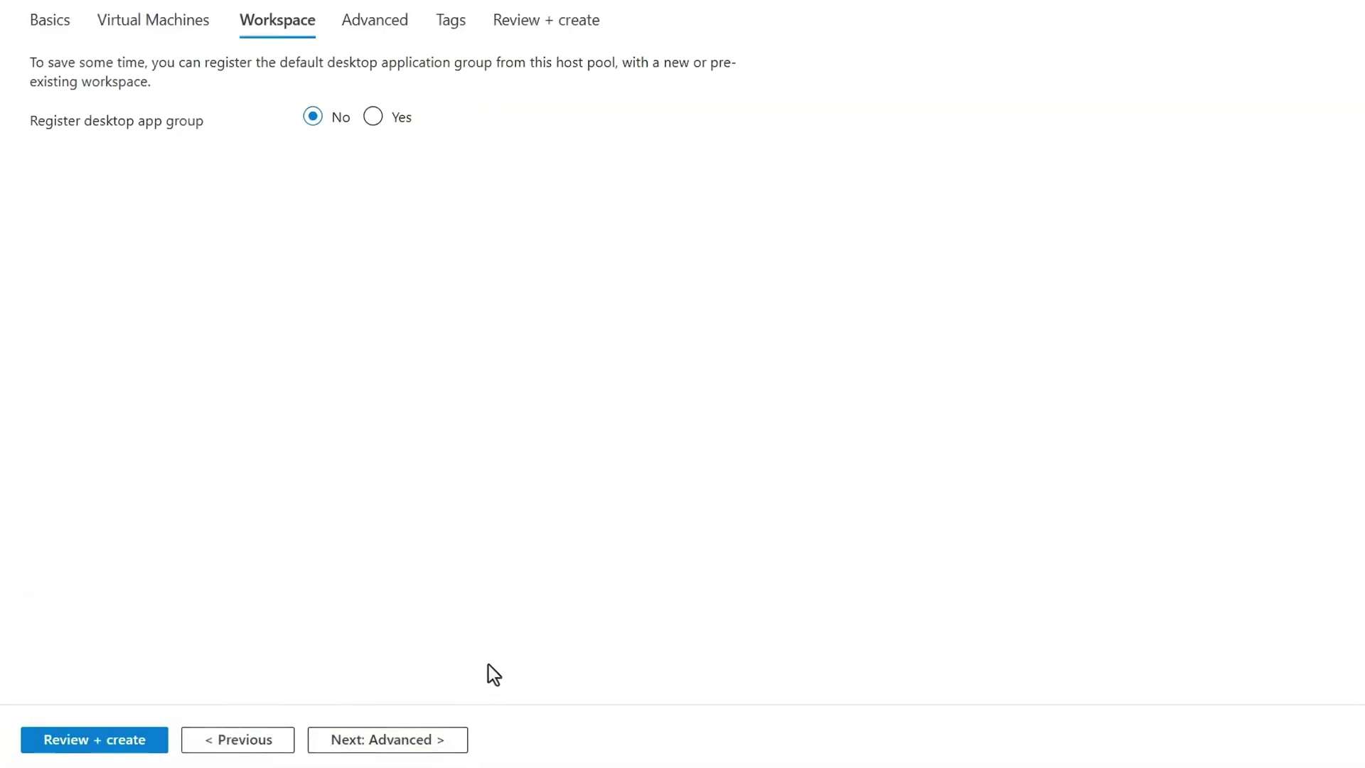
Register the desktop app group to OnPremDevWorkspace, pass validation, and create the host pool.
left_click(374, 117)
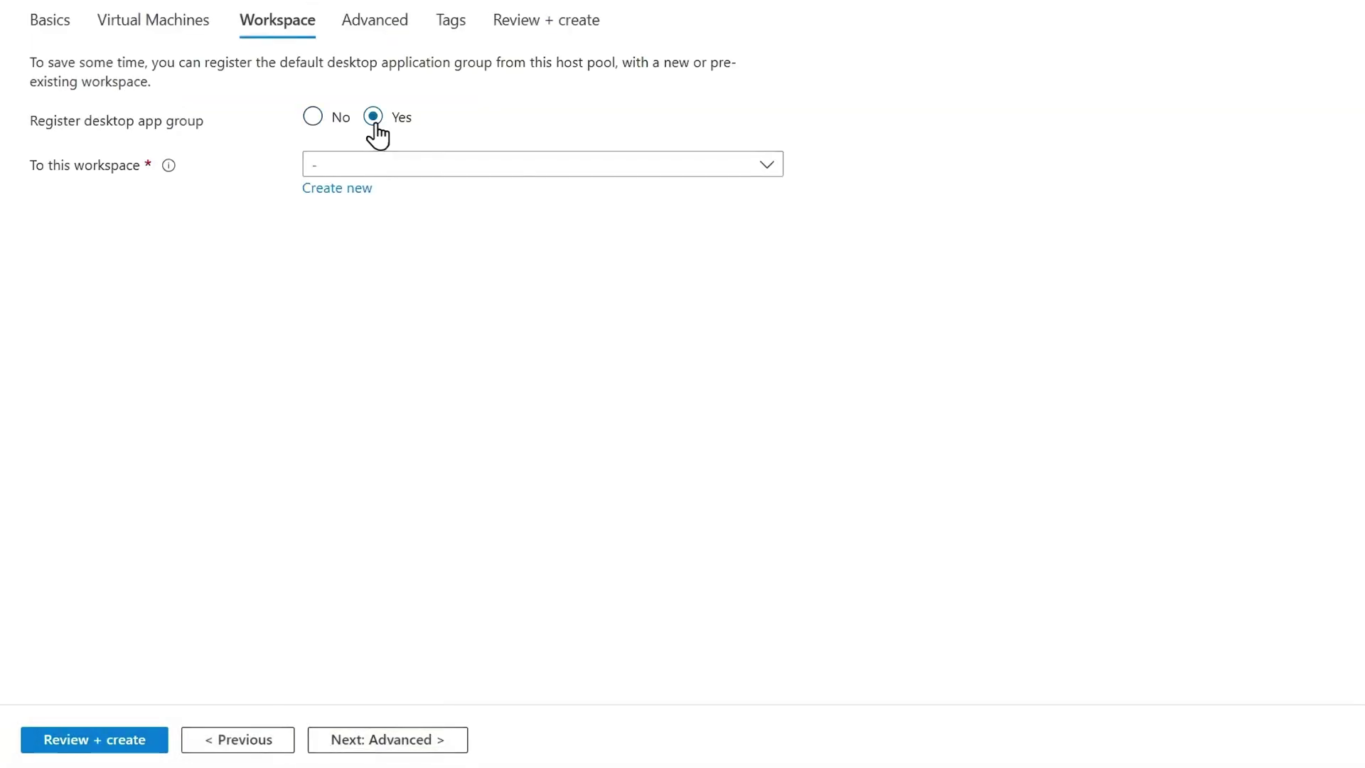
left_click(423, 735)
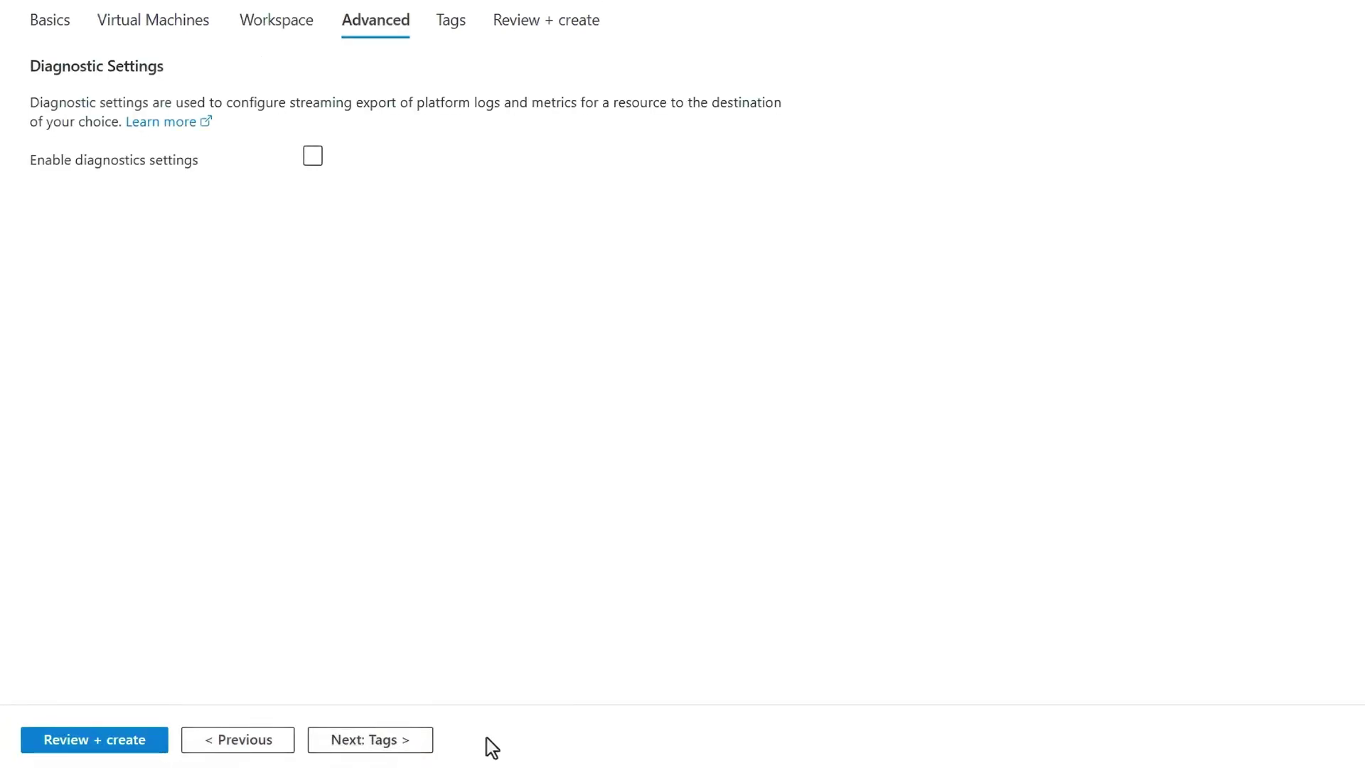
left_click(415, 740)
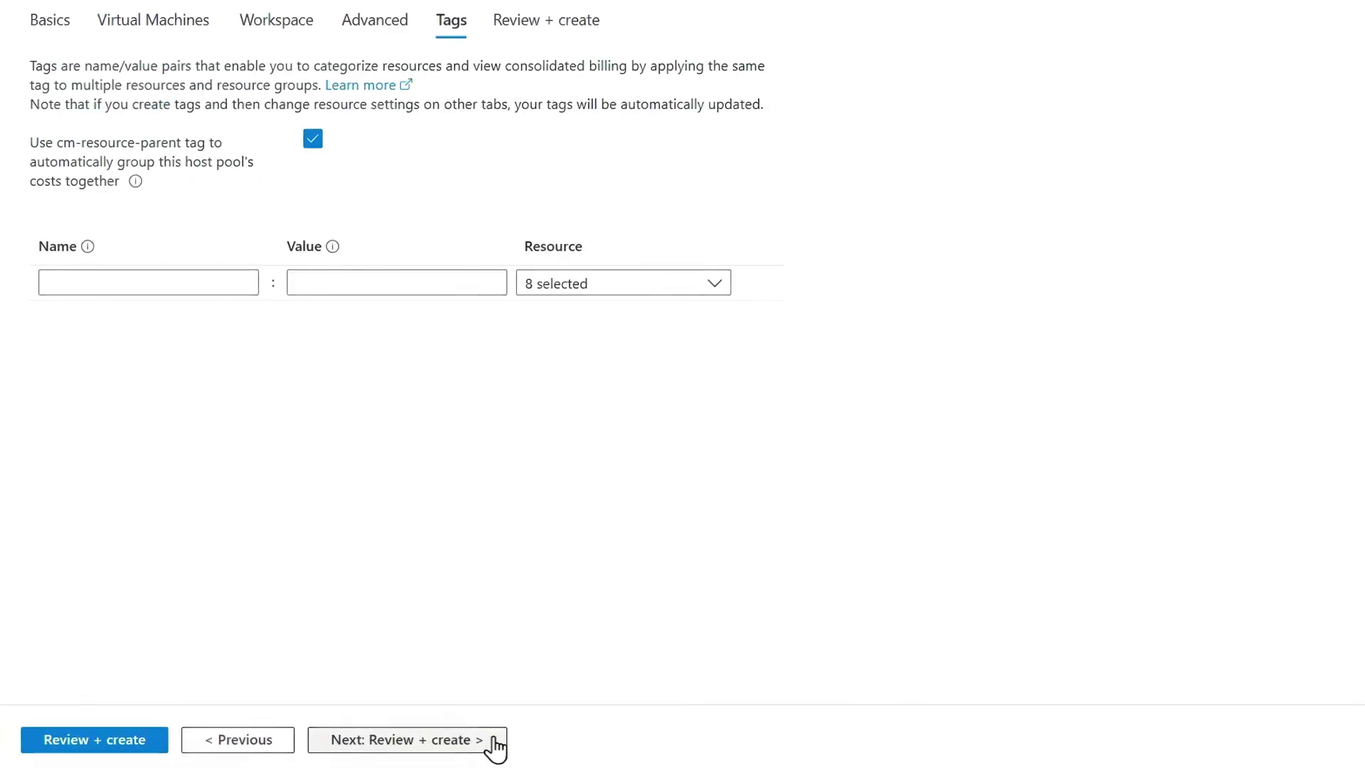
left_click(473, 745)
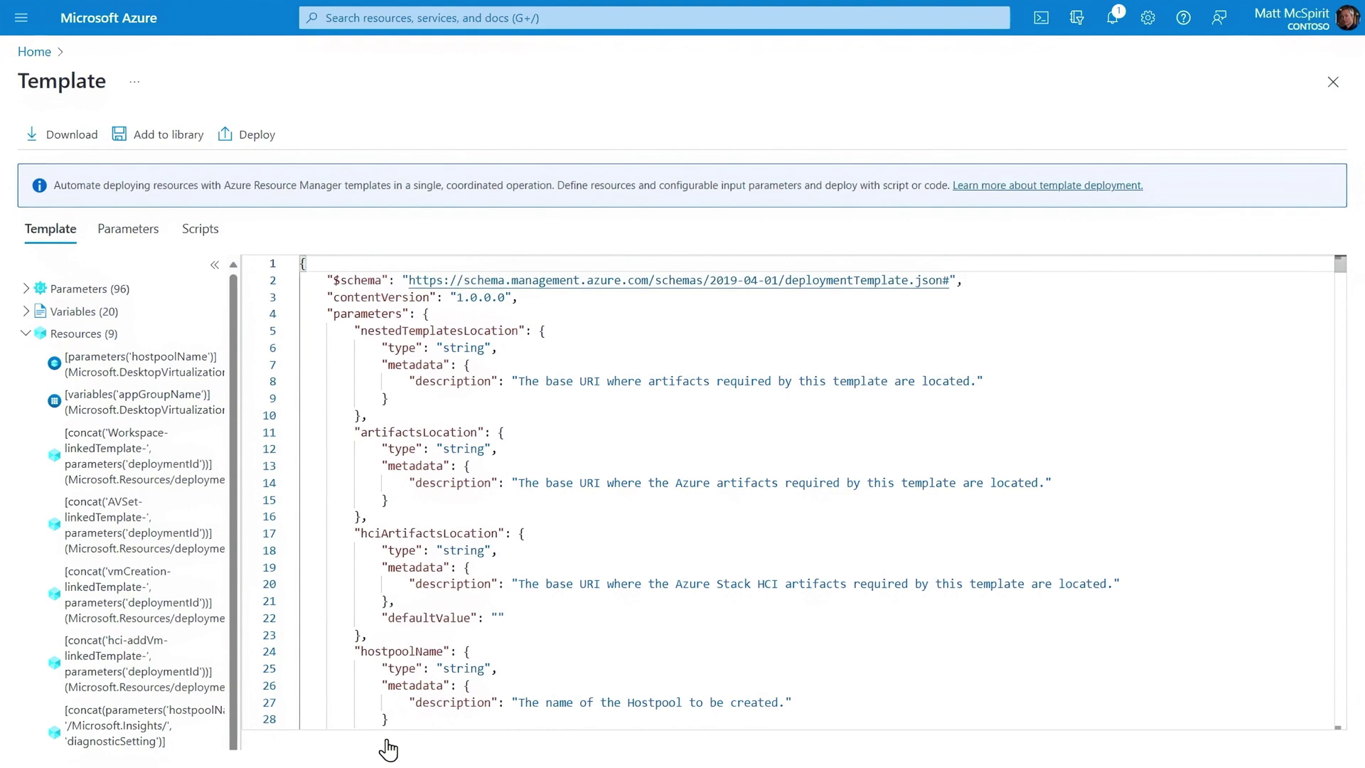
scroll(1228, 387, "down", 2)
scroll(1227, 396, "down", 1)
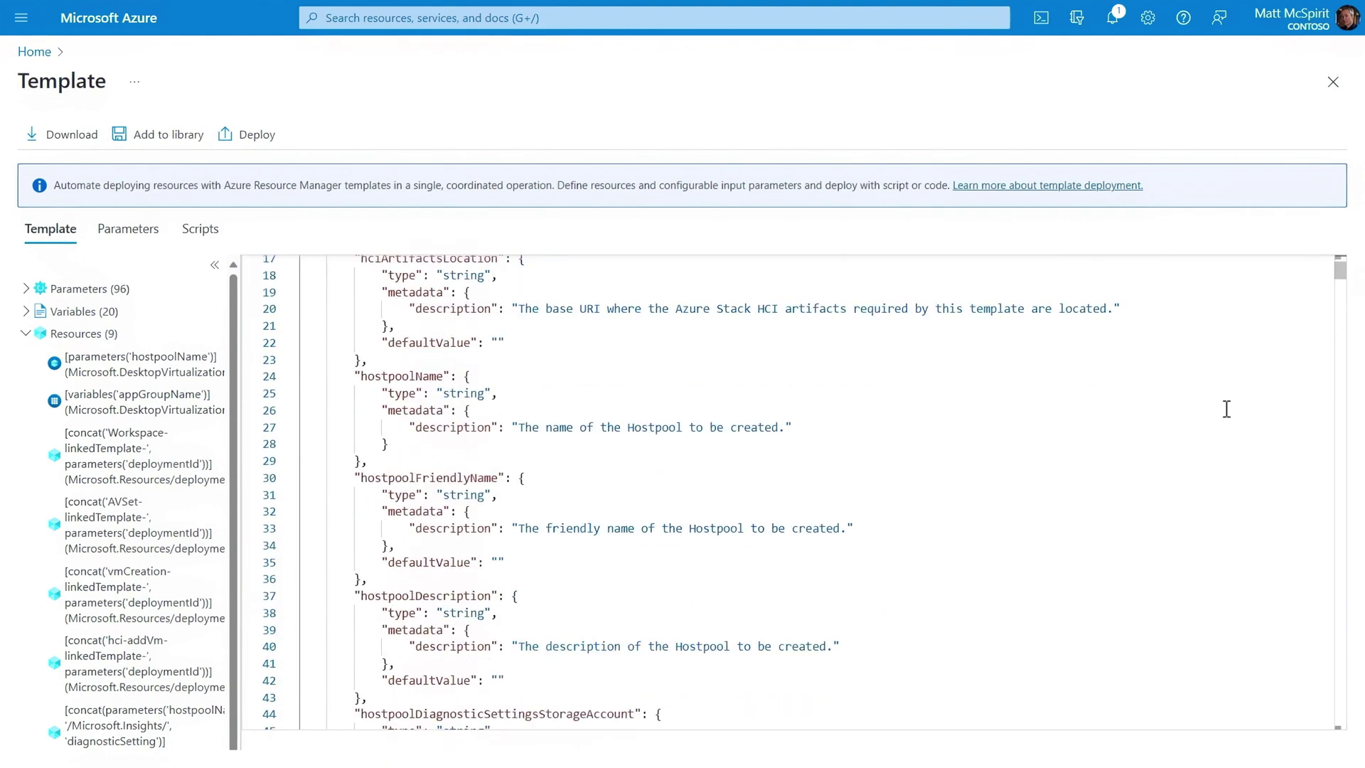
scroll(1227, 408, "down", 3)
scroll(1228, 461, "down", 3)
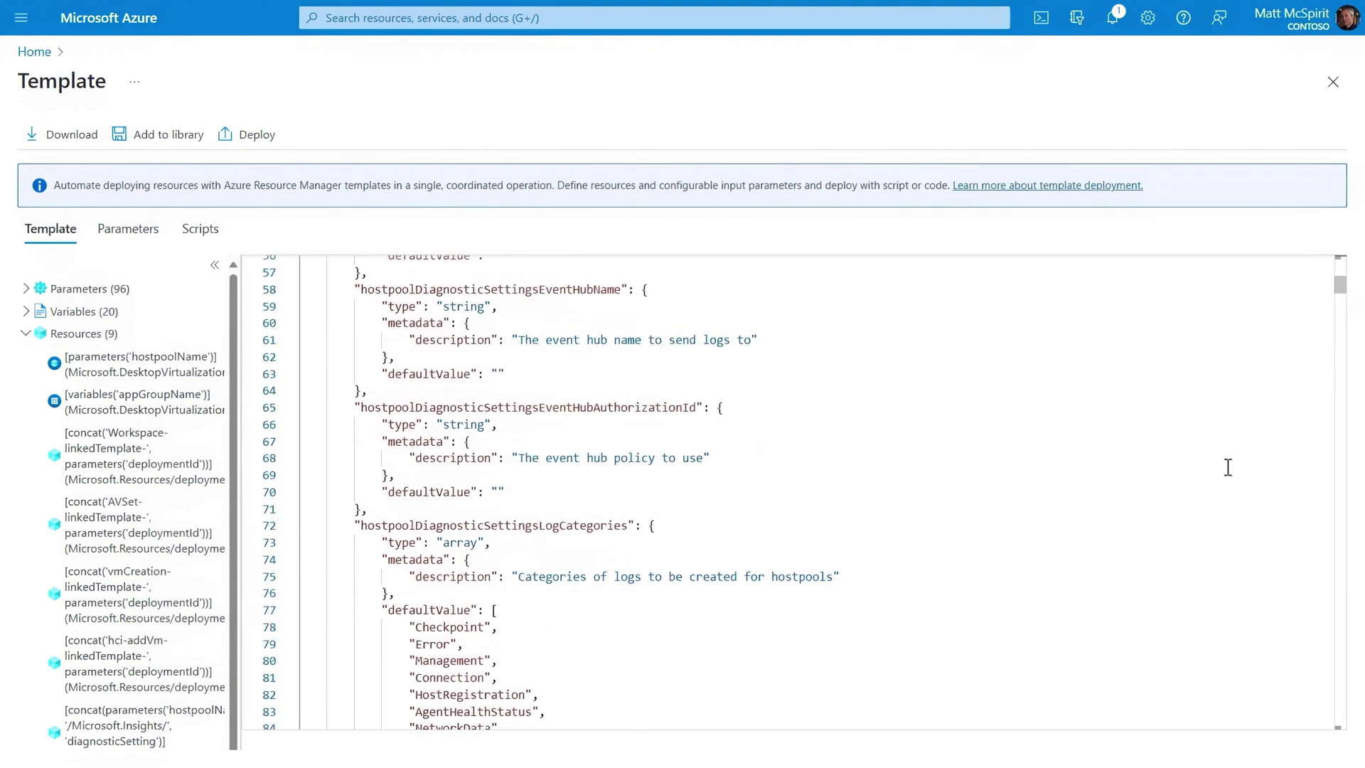
left_click_drag(1340, 284, 1341, 322)
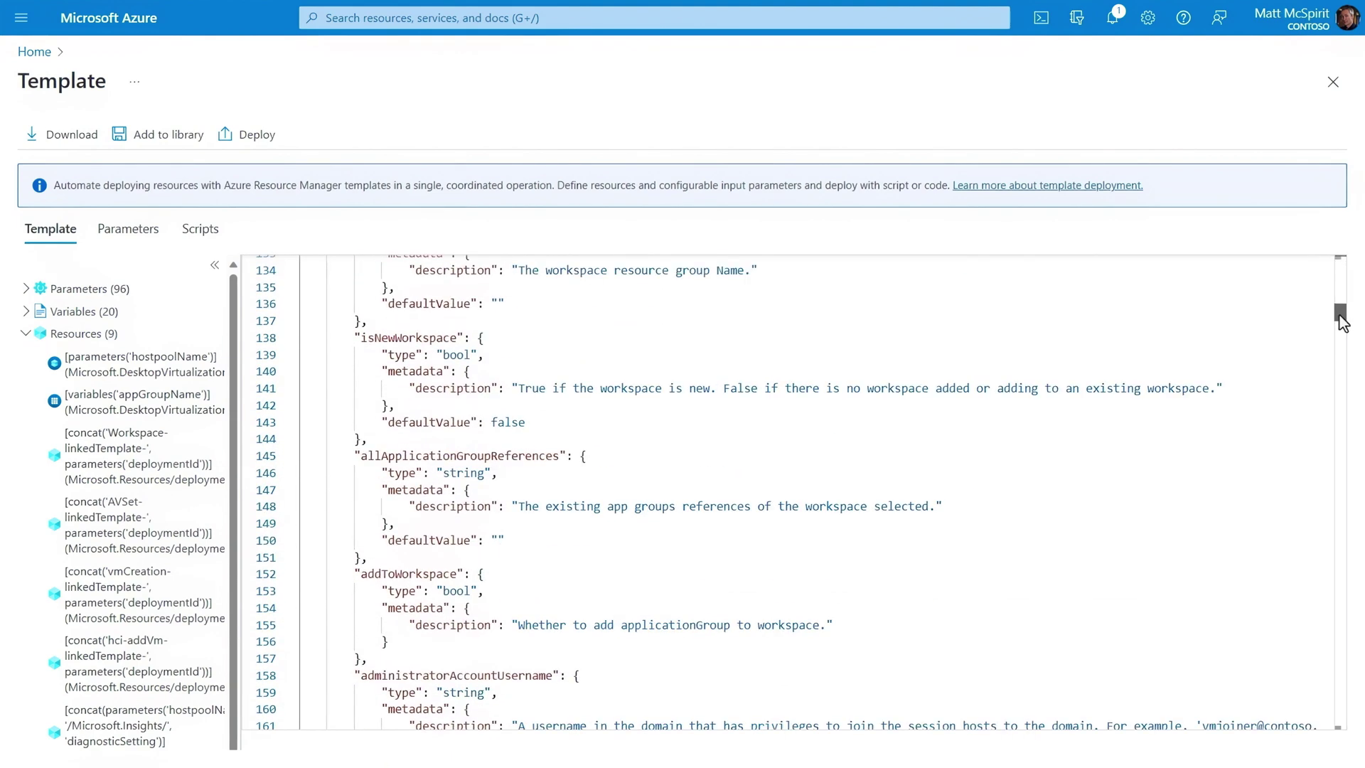
left_click(1333, 81)
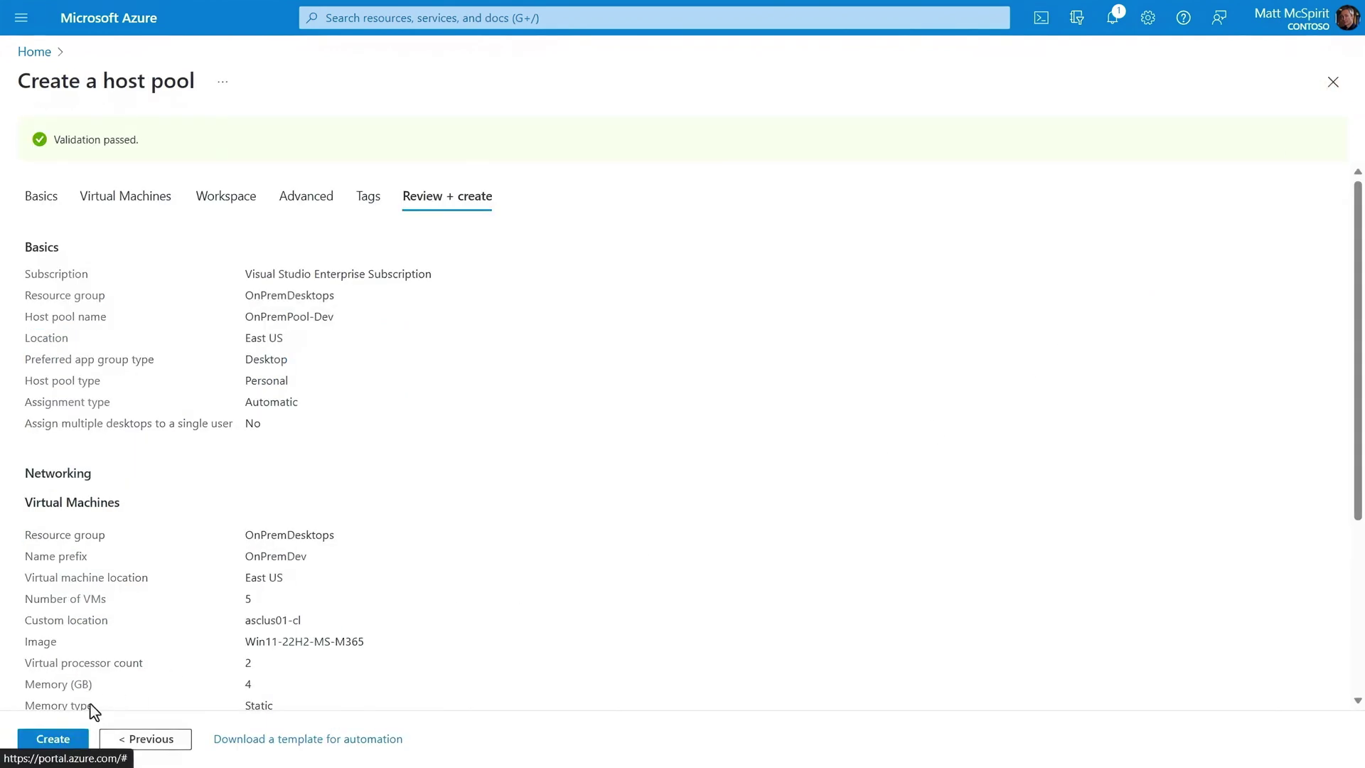
left_click(64, 751)
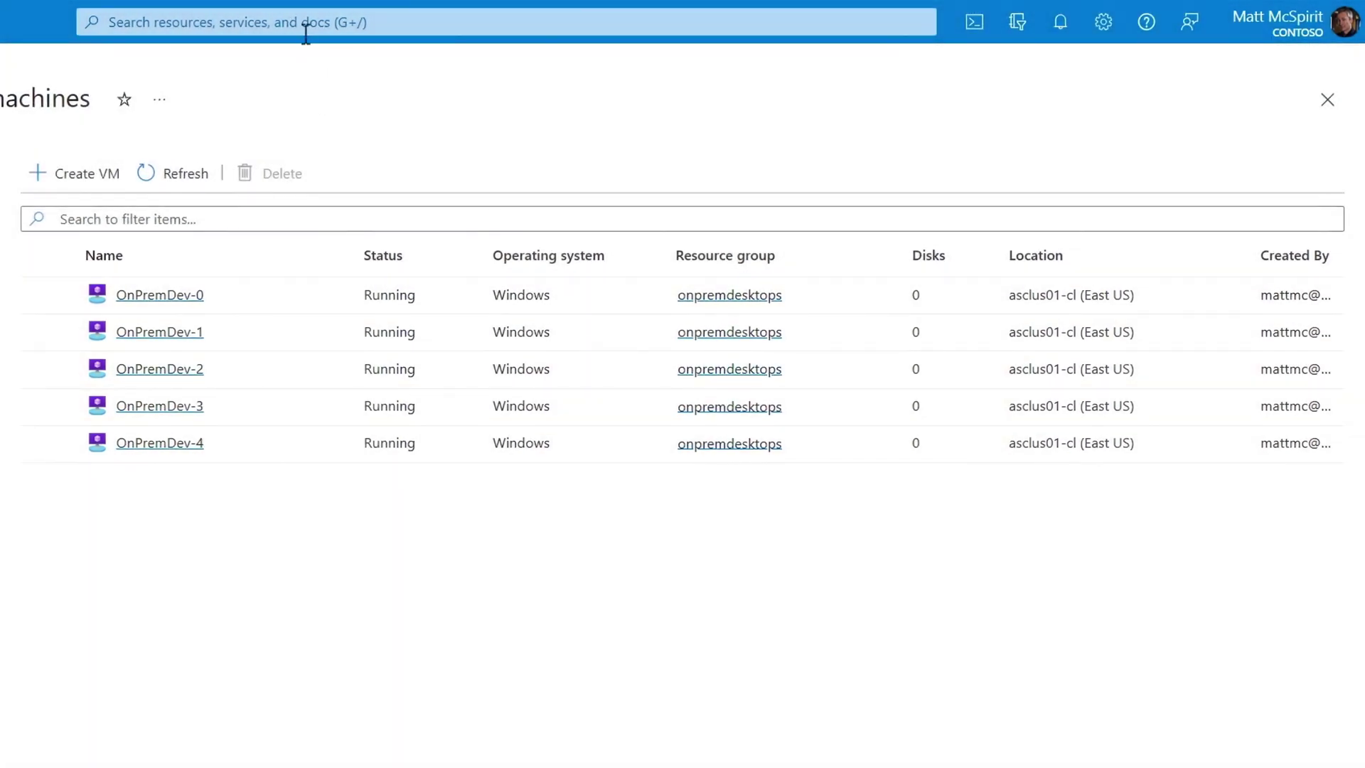
Open the OnPremPool-Dev host pool from Azure Virtual Desktop's Host pools list.
left_click(305, 24)
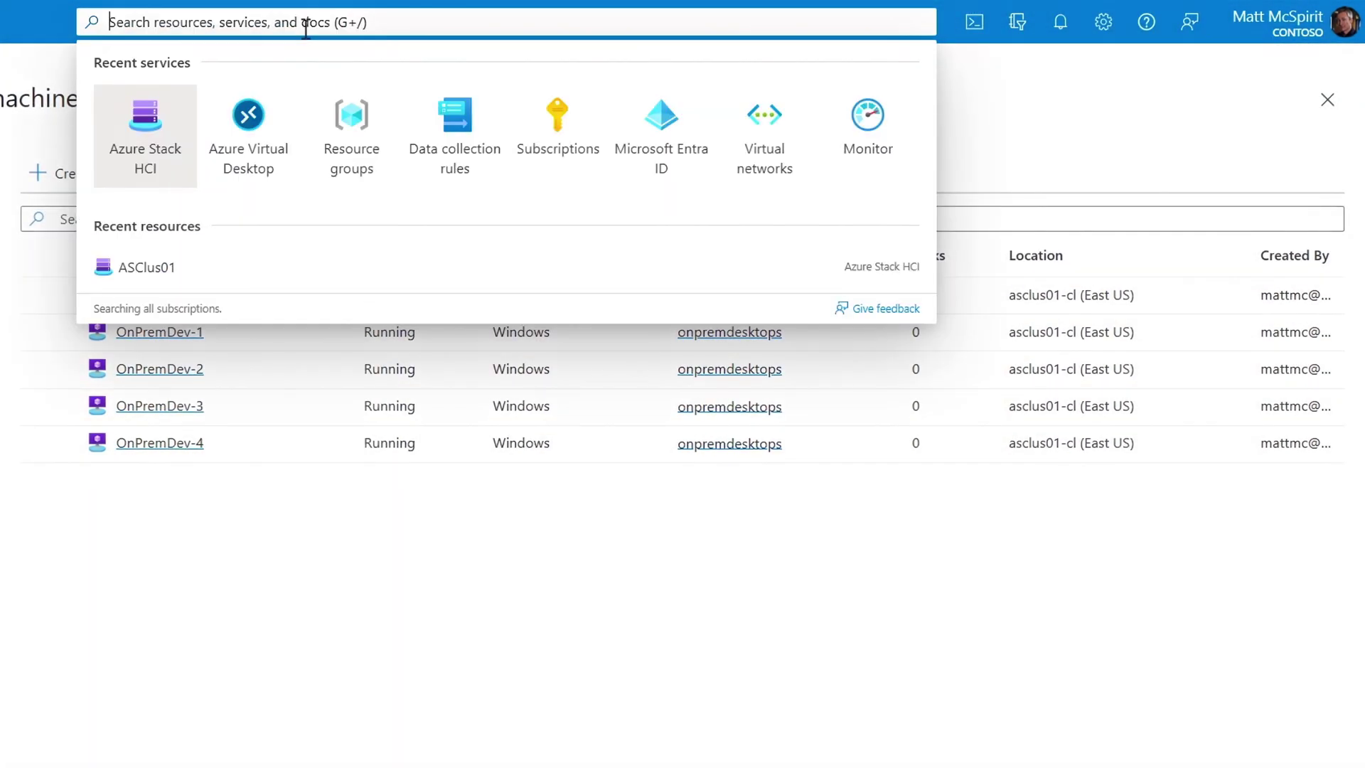
left_click(254, 141)
left_click(163, 267)
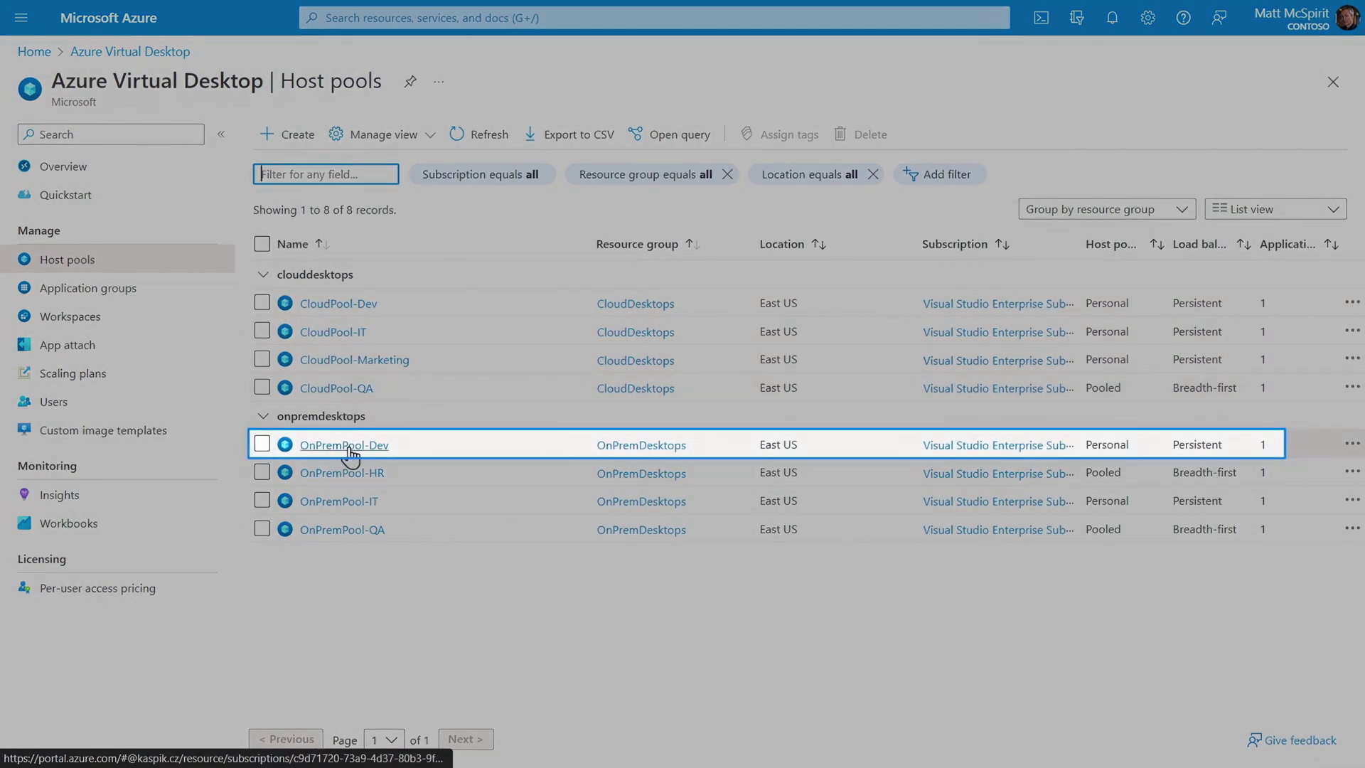
left_click(347, 446)
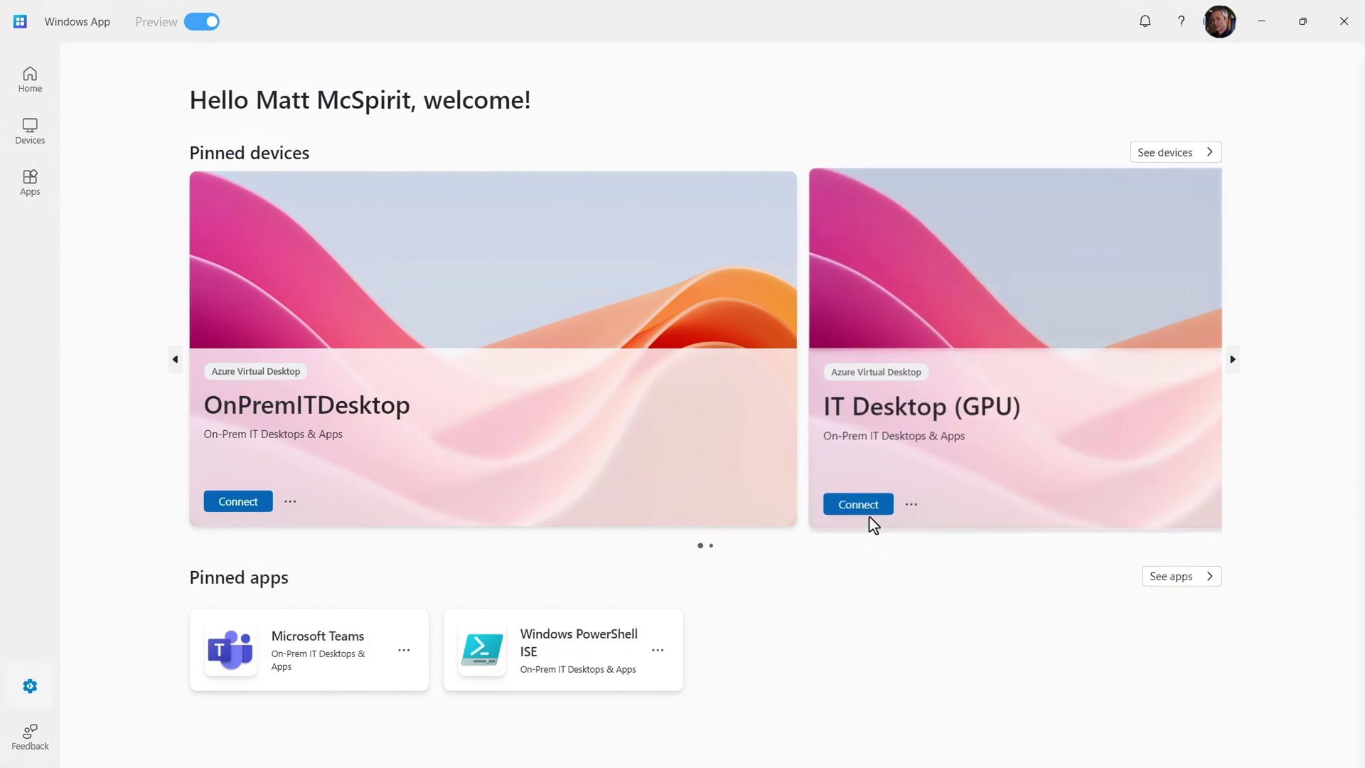
Connect to the IT Desktop (GPU) session and confirm its connection quality.
left_click(866, 508)
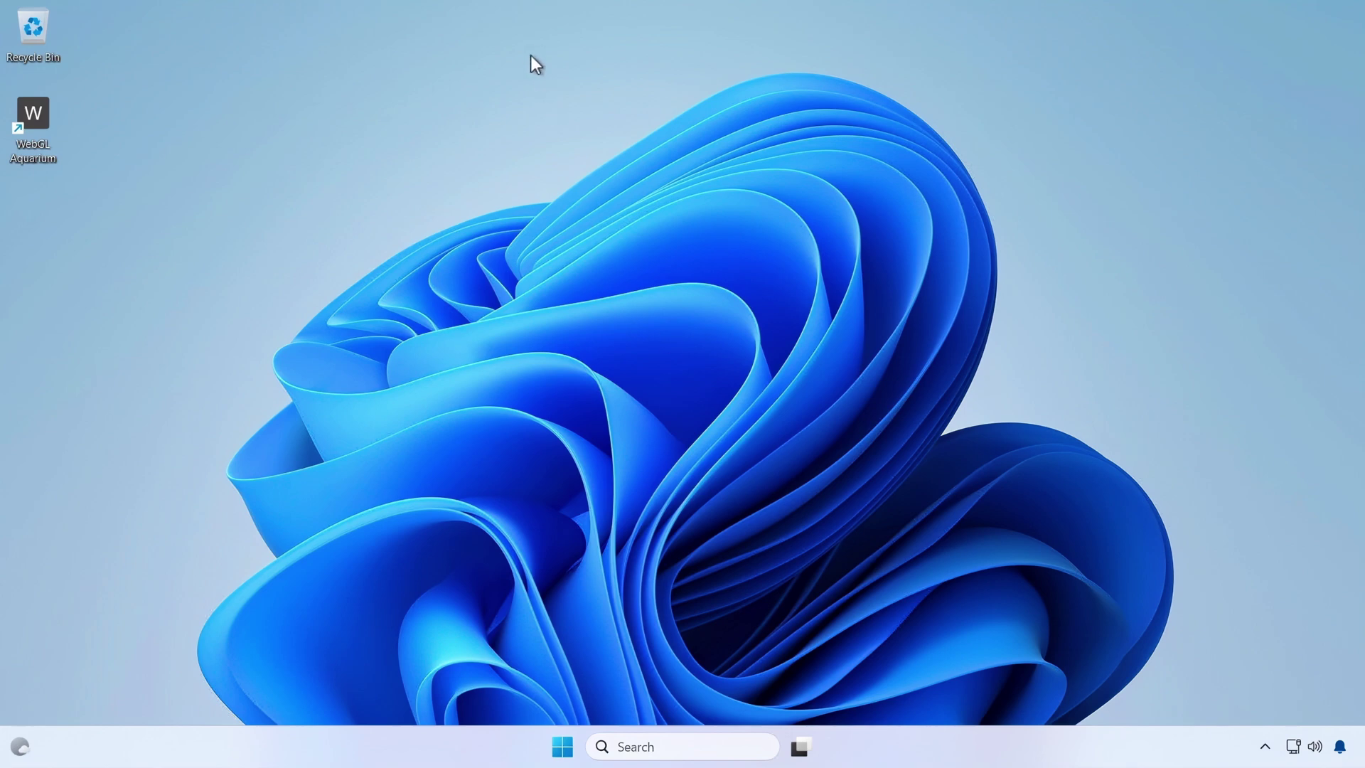
mouse_move(681, 14)
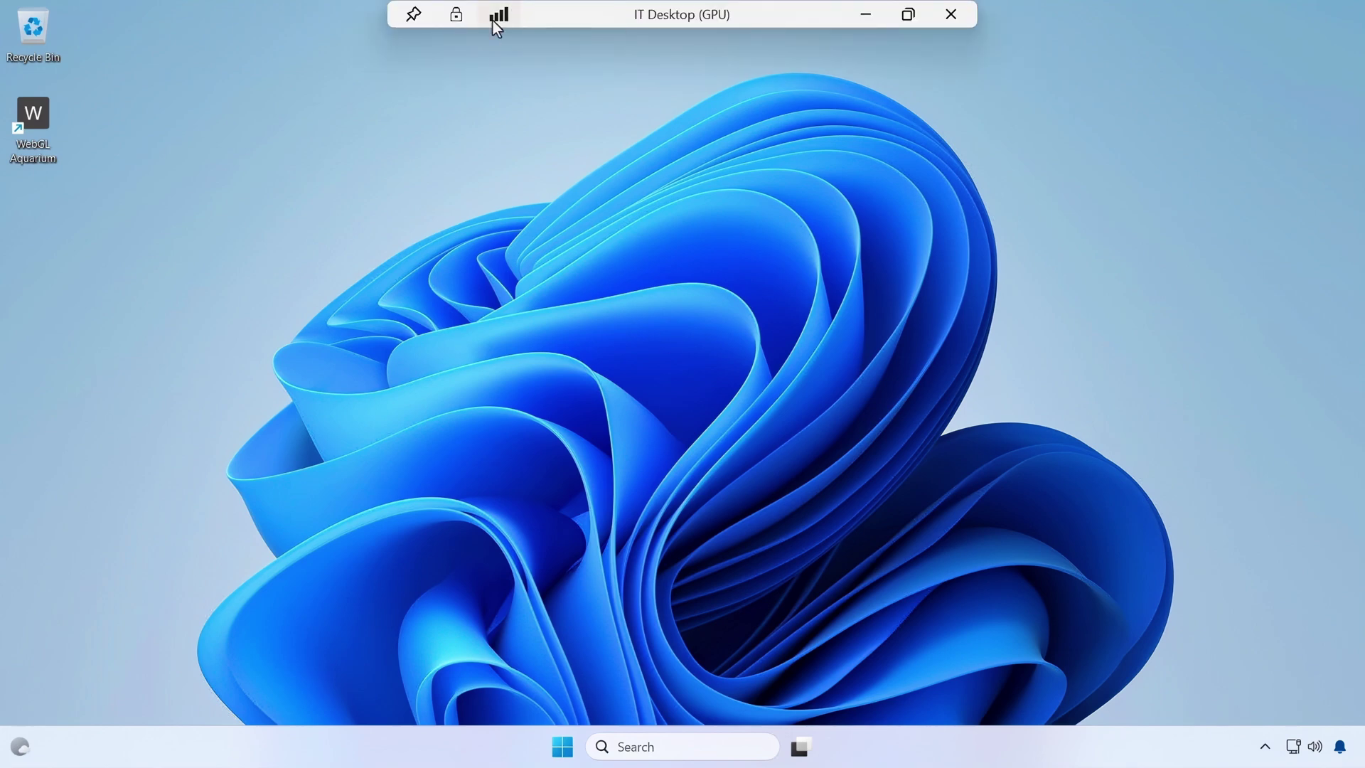
left_click(497, 18)
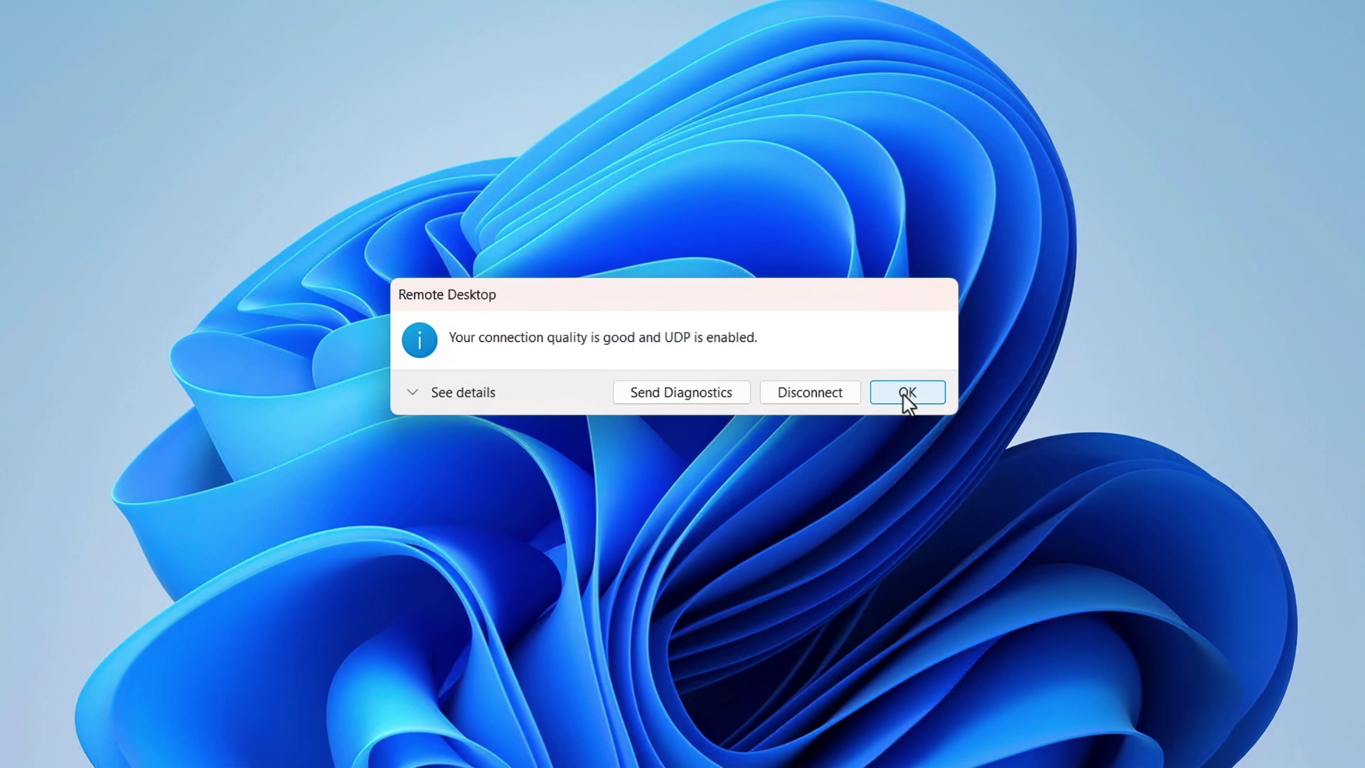
left_click(905, 393)
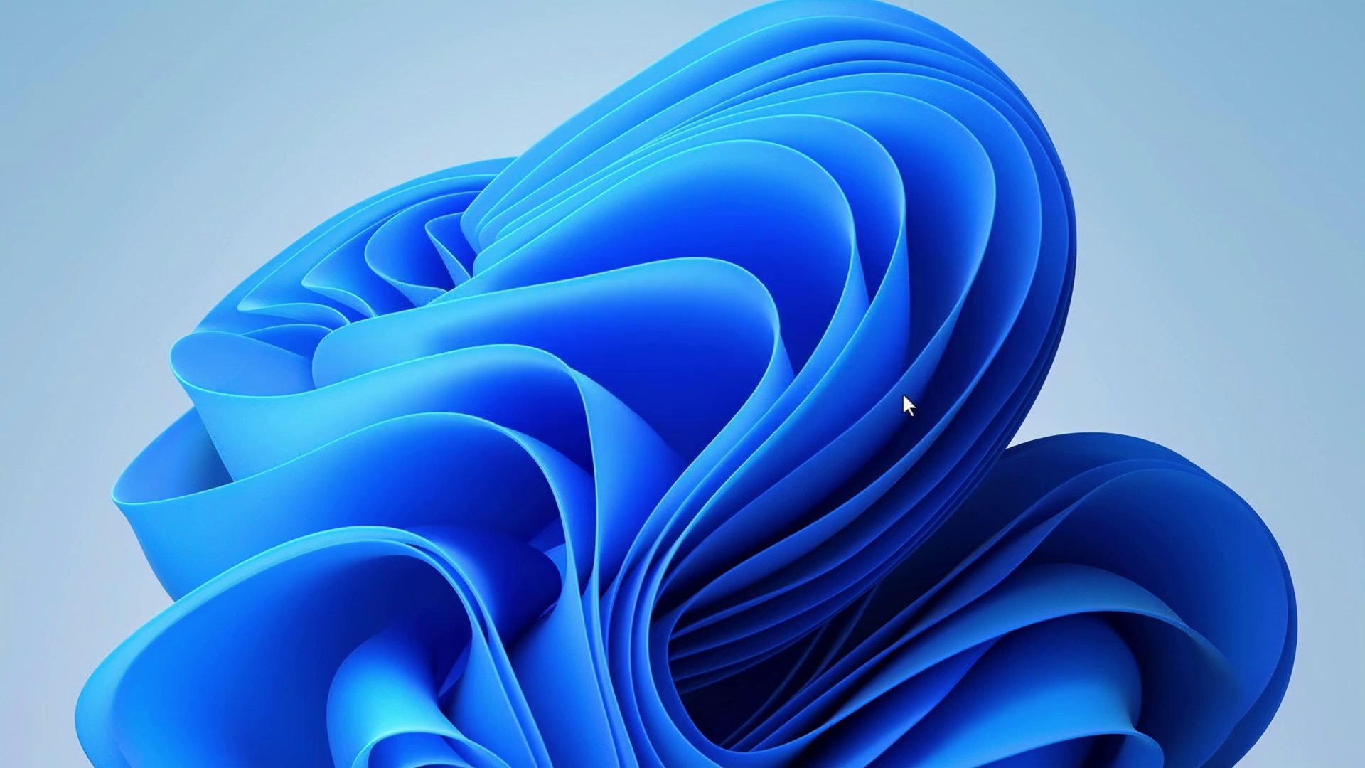
Check the NVIDIA A16-4Q details in NVIDIA Control Panel's System Information.
key("super")
type("nv")
key("Return")
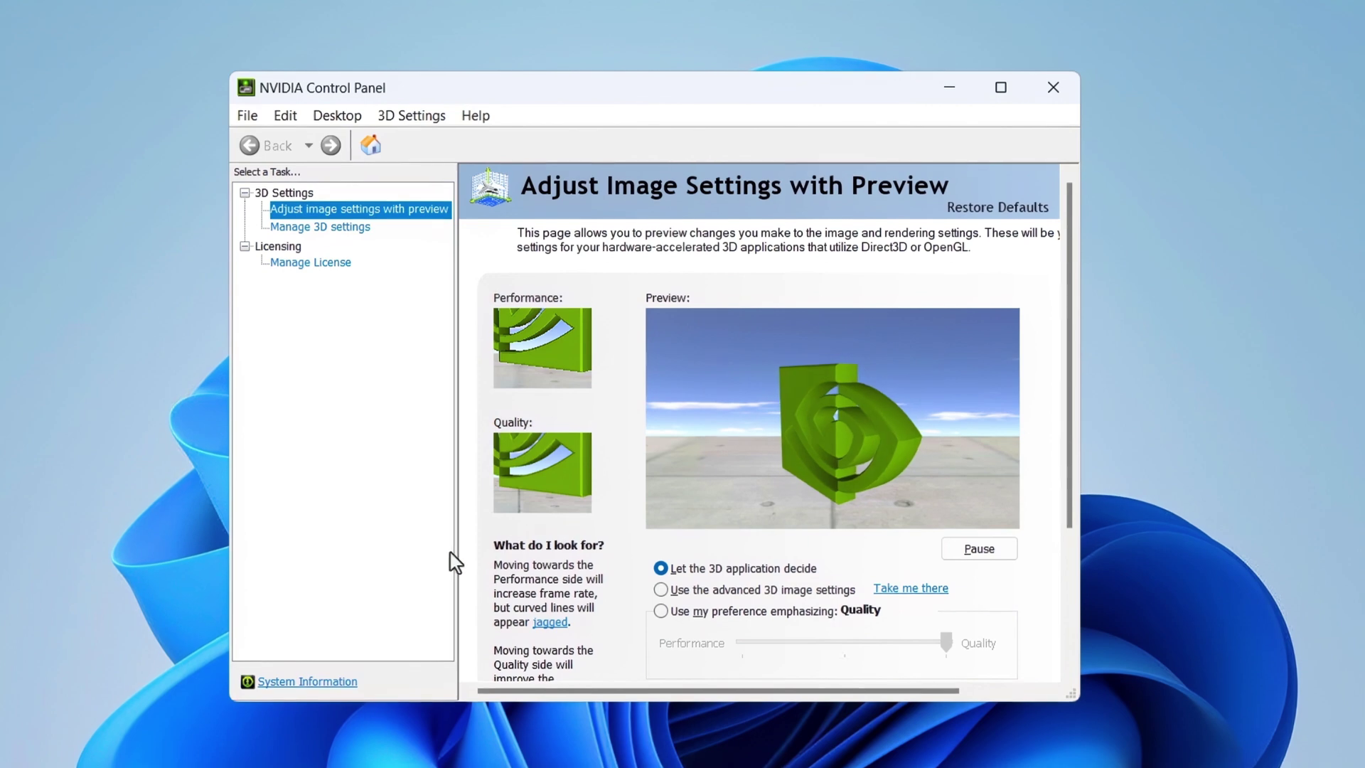
left_click(350, 684)
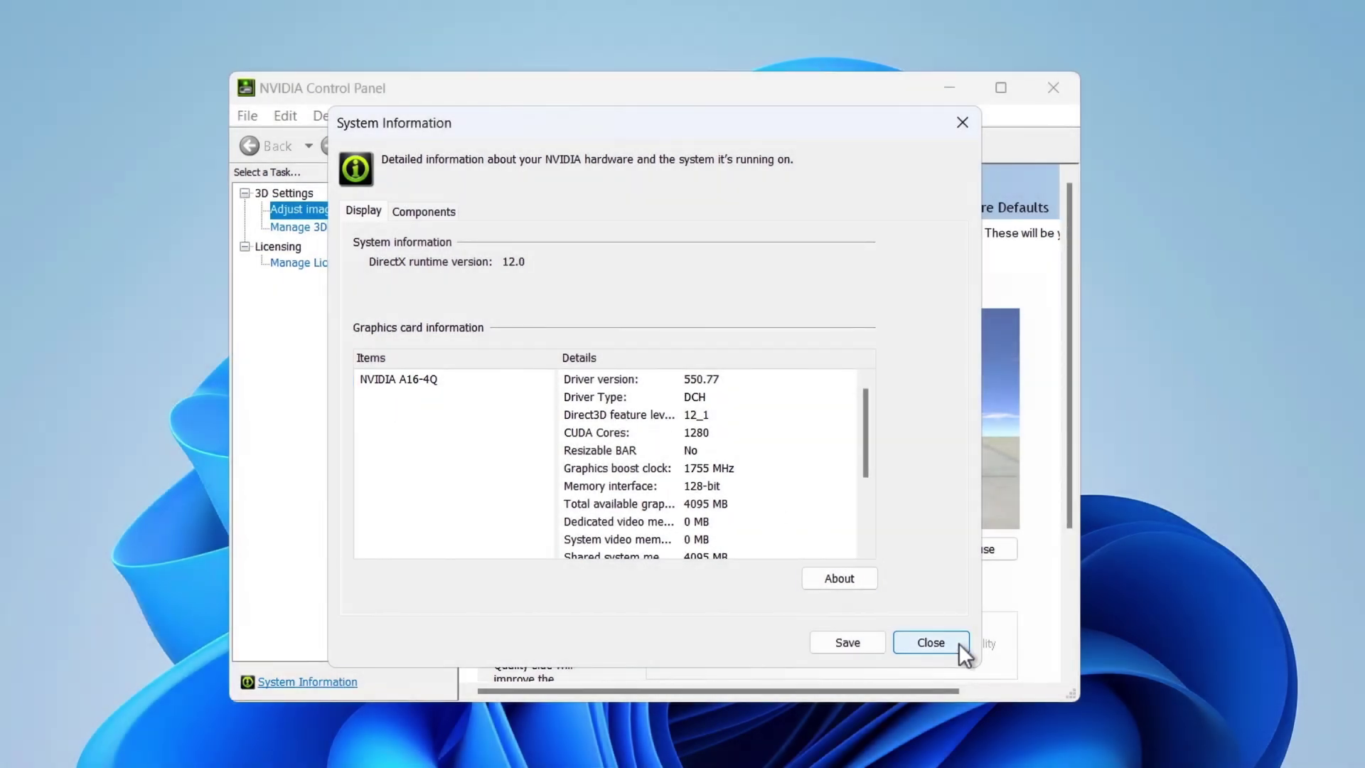
left_click(961, 644)
left_click(1054, 86)
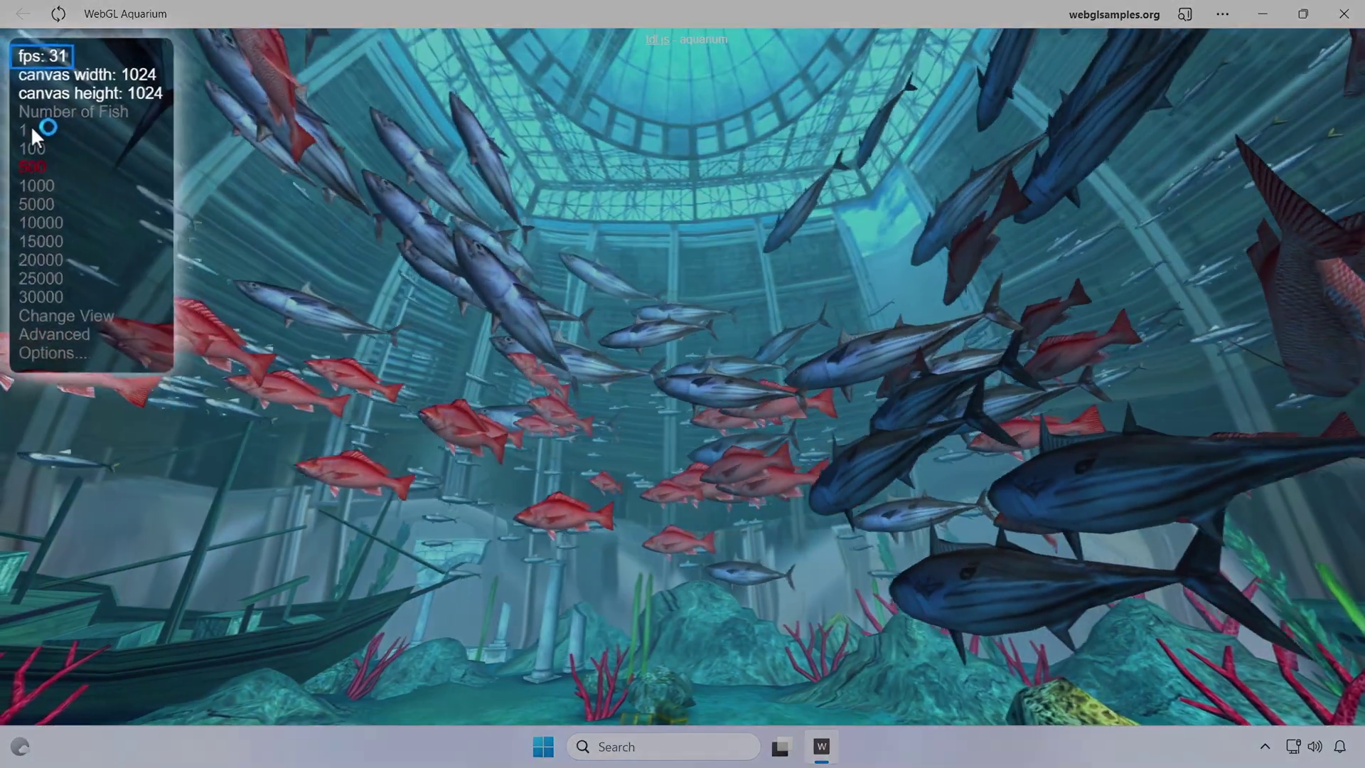
Zoom the aquarium page and step the fish count through 1000, 5000, 15000 to 25000.
key("ctrl+plus")
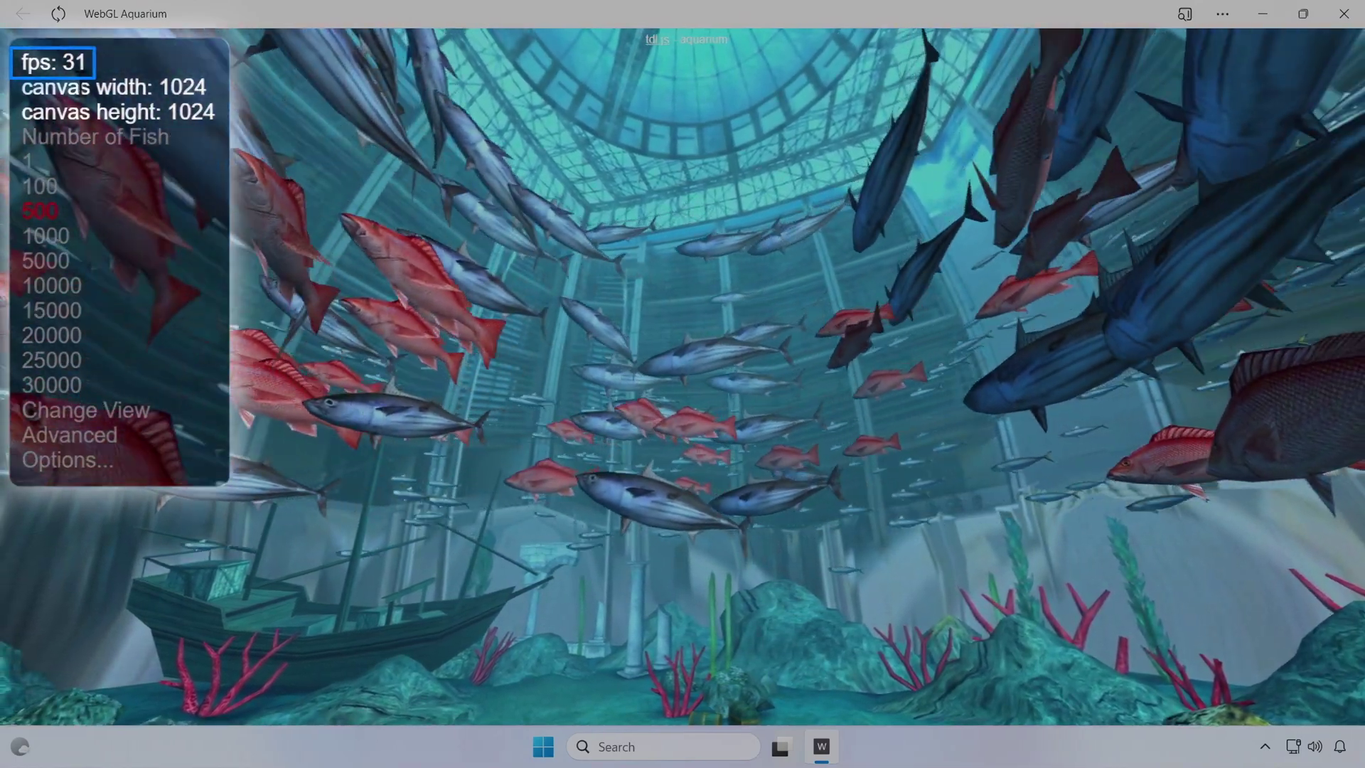
key("Tab")
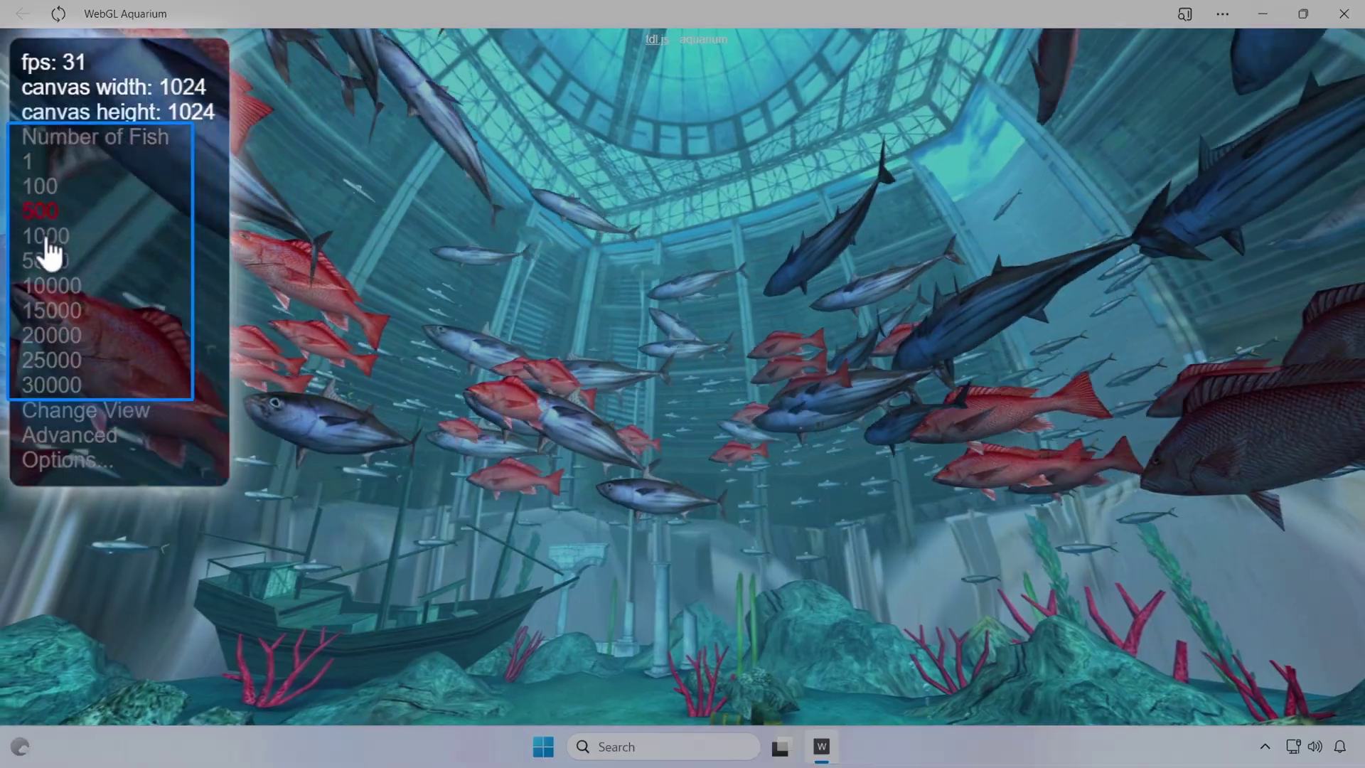
left_click(48, 237)
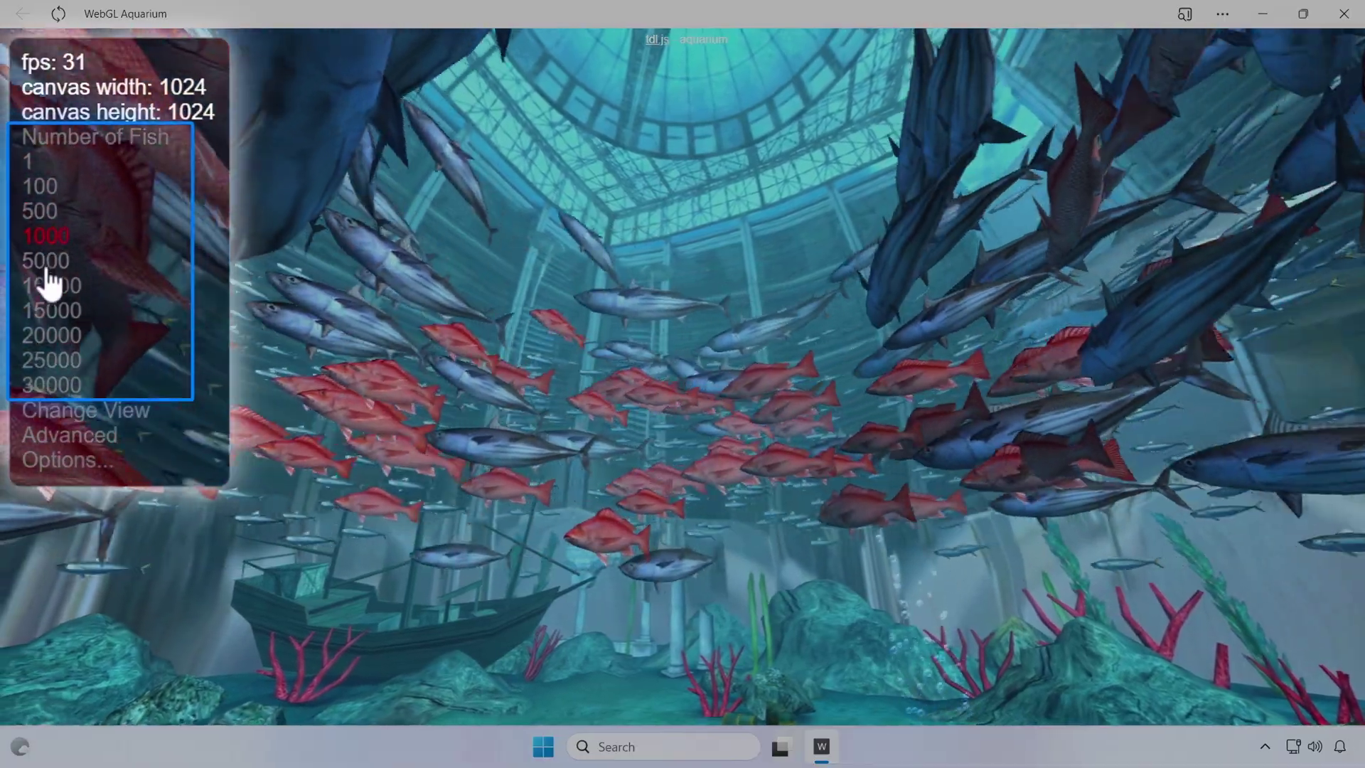
left_click(48, 267)
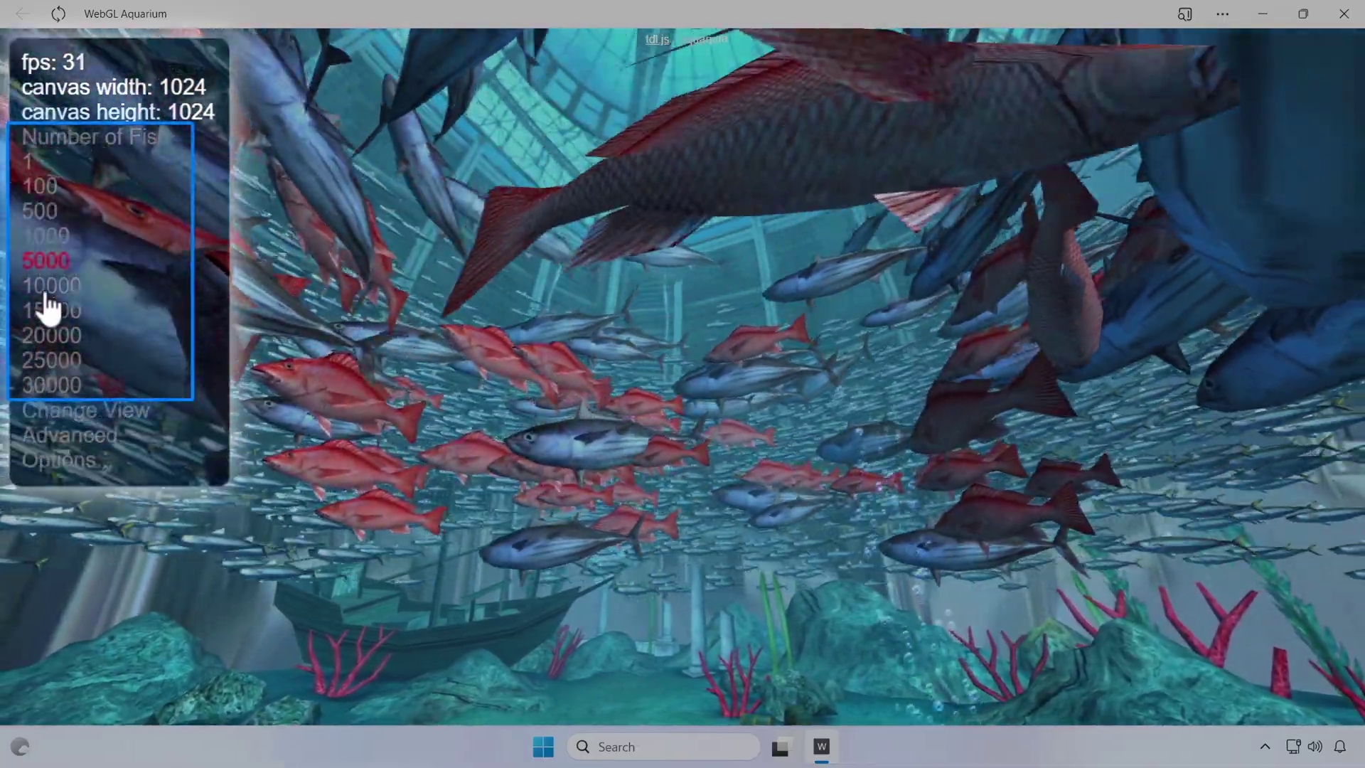
left_click(48, 309)
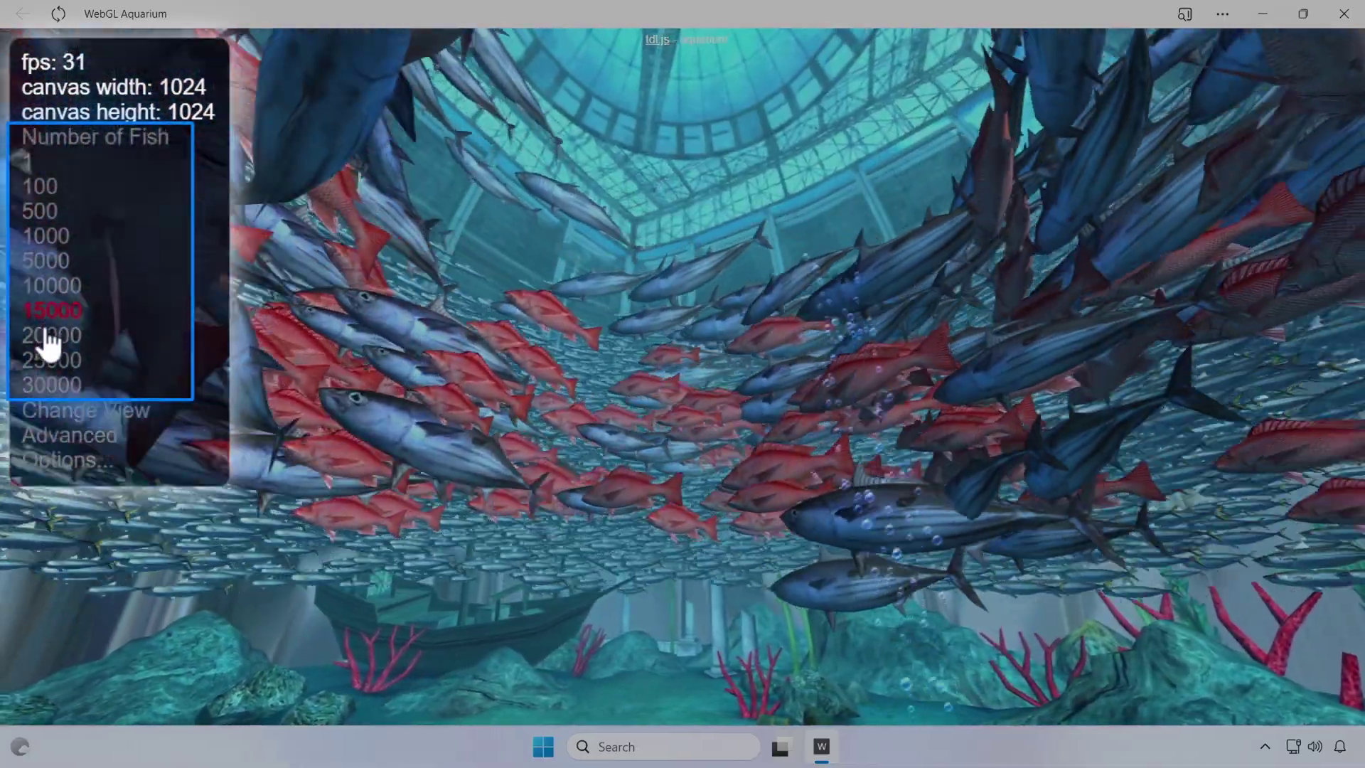
left_click(47, 362)
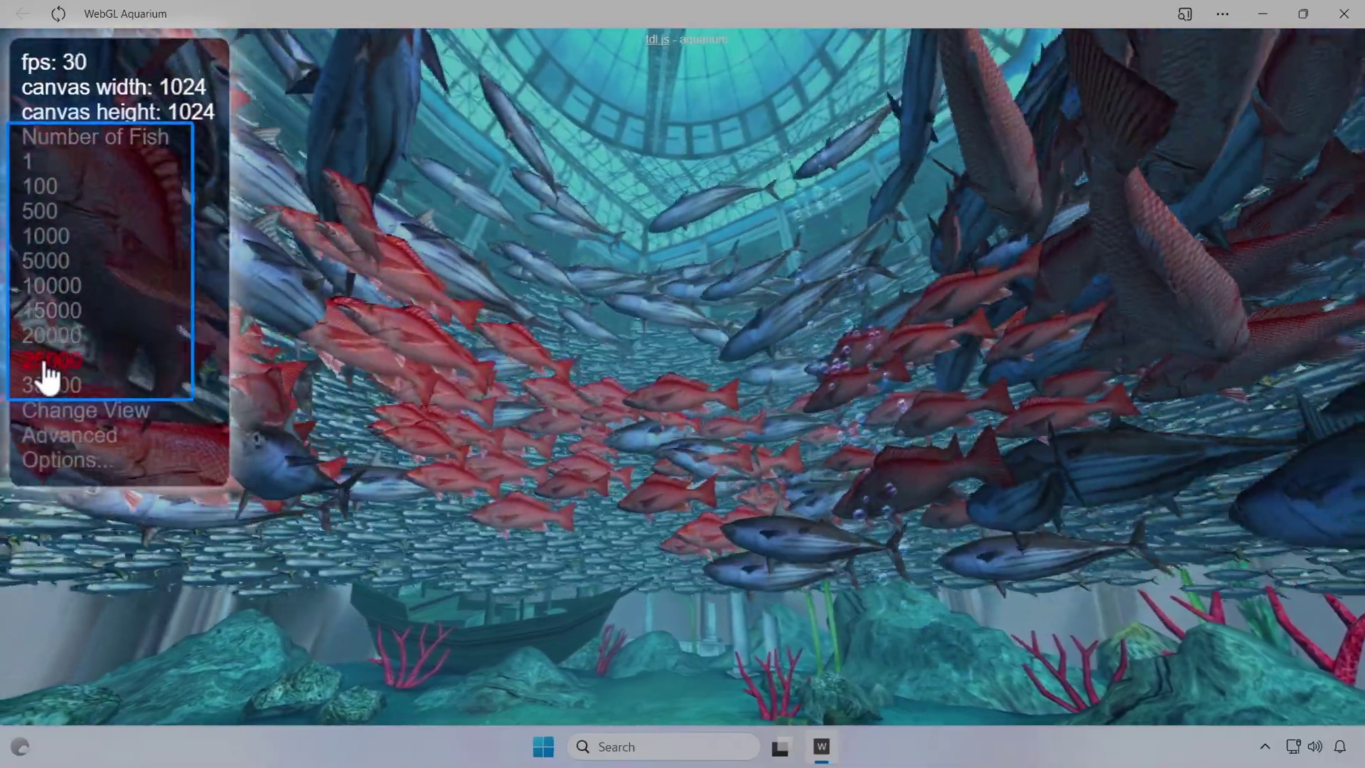